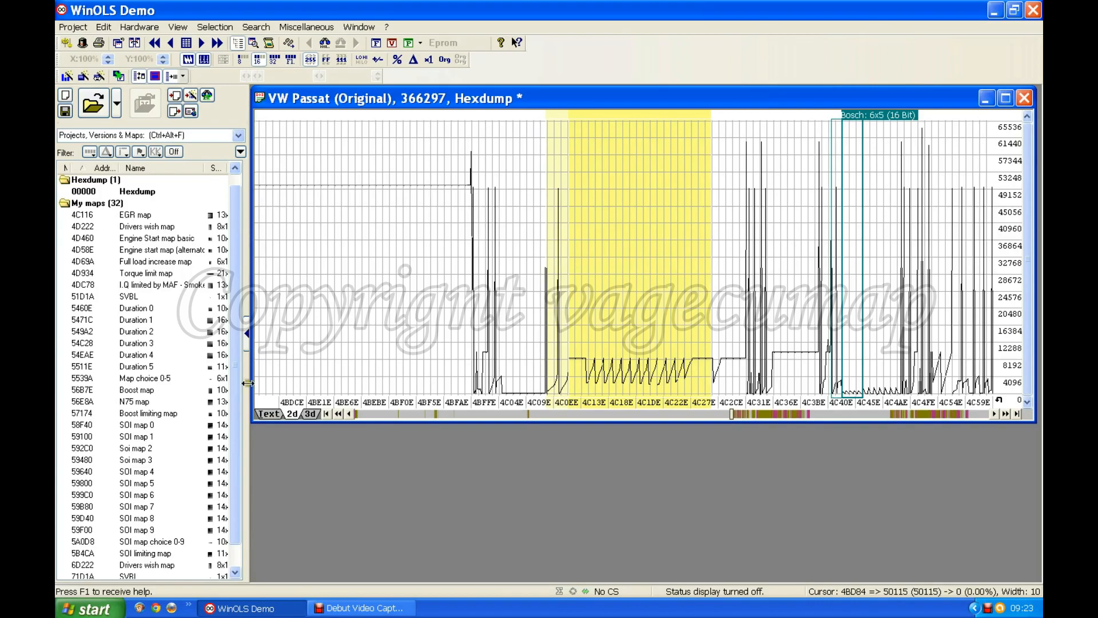
Show the hexdump as text and go to the 13x16 map around address 4C116.
left_click(269, 414)
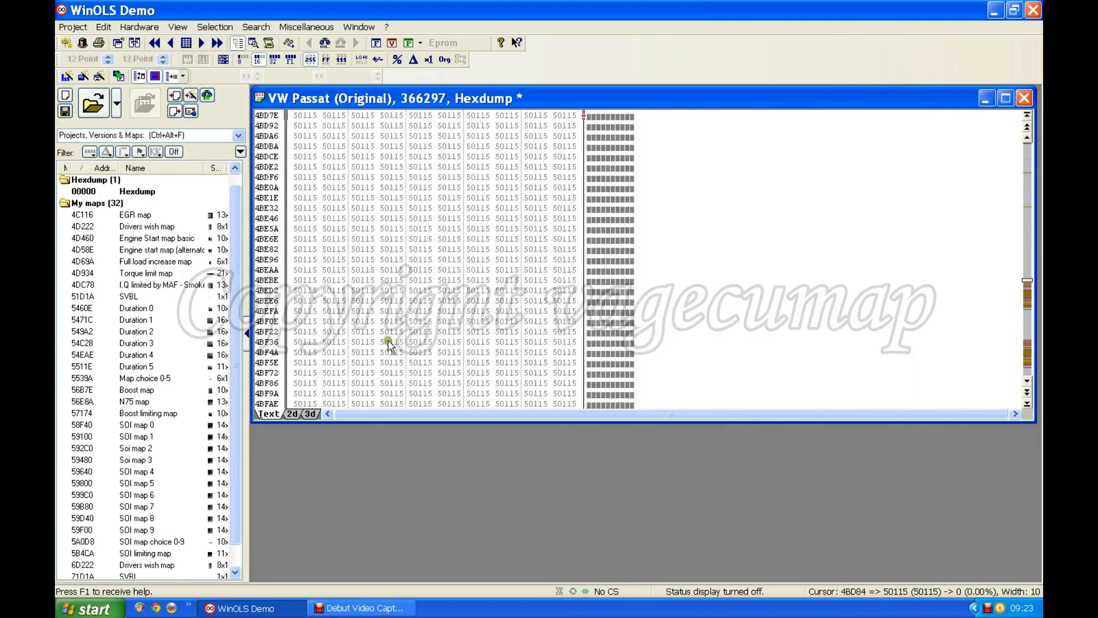
scroll(403, 310, "down", 11)
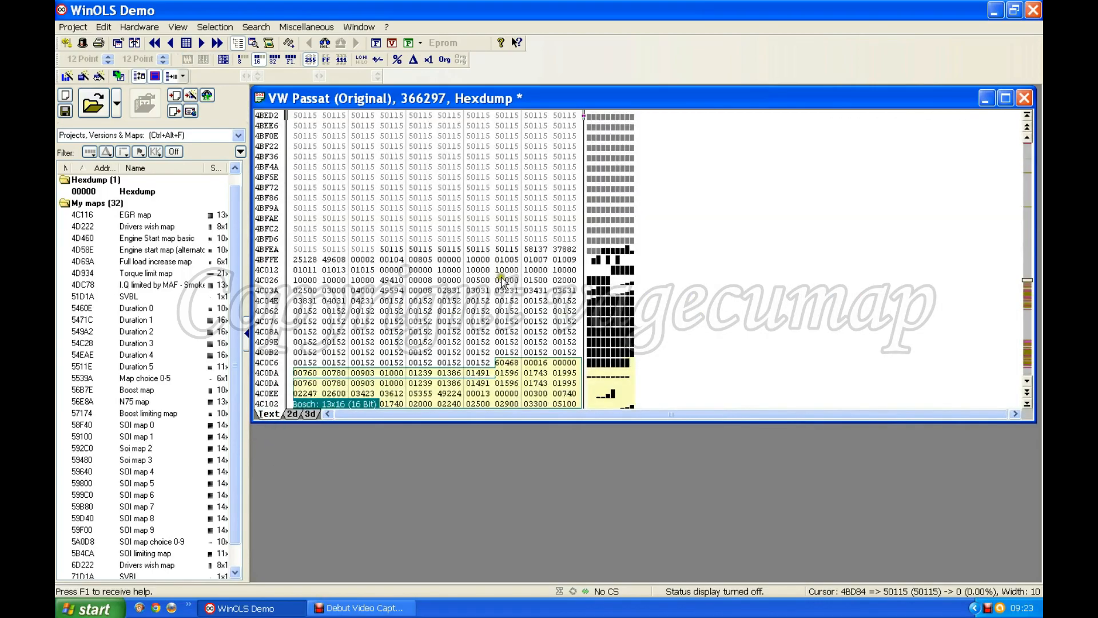
scroll(506, 281, "down", 3)
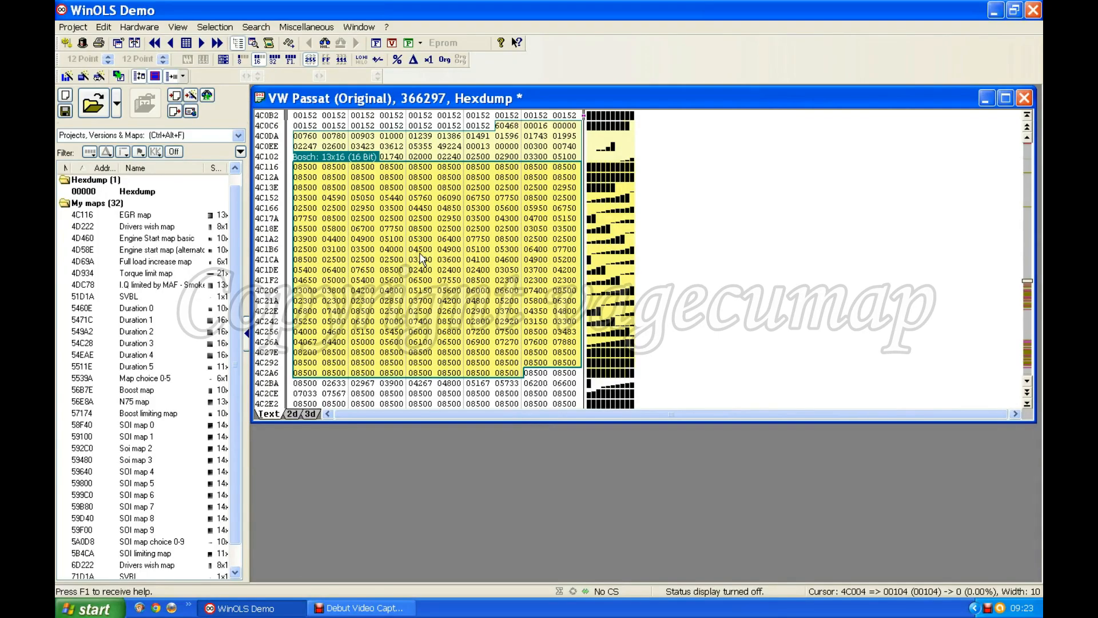
Shift the starting offset of the hexdump rows back and forth around the 13x16 map.
key("ctrl+Left")
key("ctrl+Left")
key("ctrl+Left")
key("ctrl+Left")
key("ctrl+Left")
key("ctrl+Left")
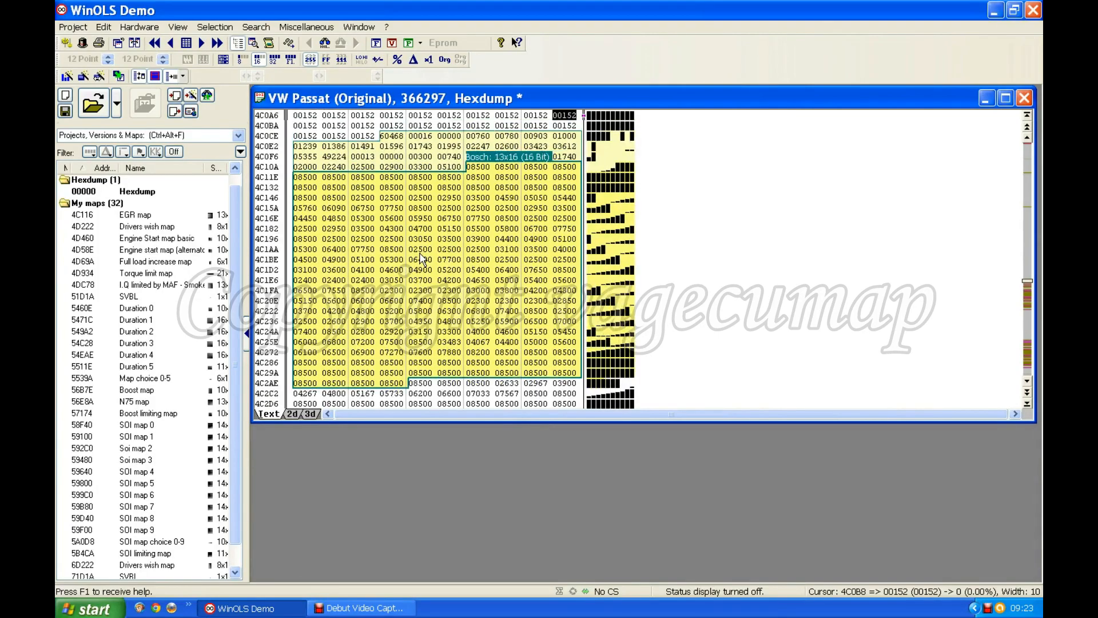
key("ctrl+Right")
key("ctrl+Right")
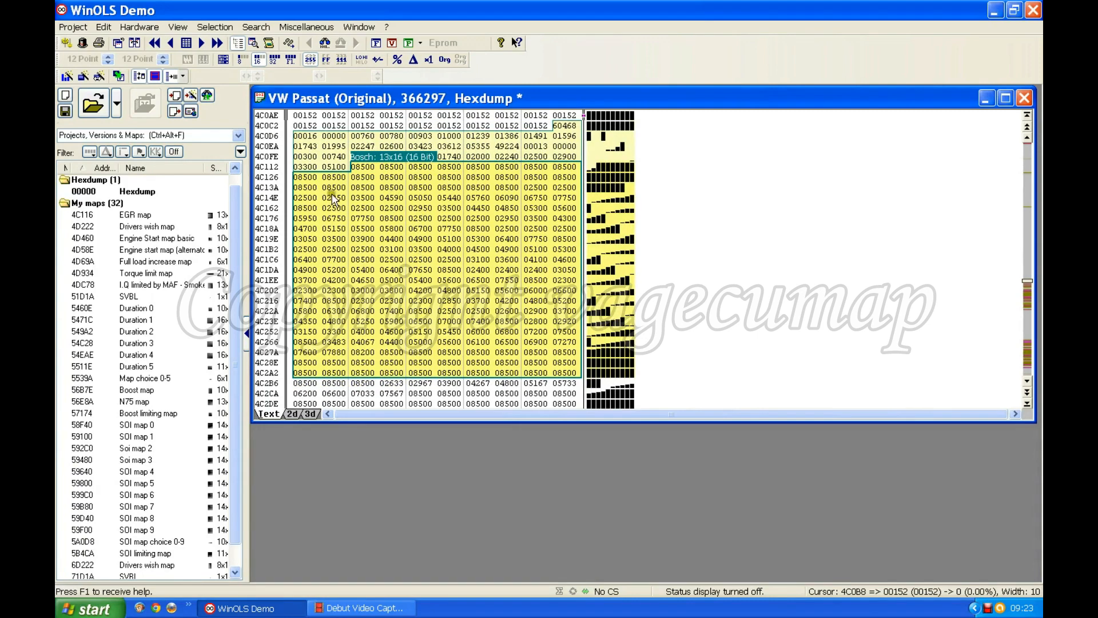
Set the hexdump width to 14 columns and select the EGR map's first value at 4C116.
left_click(171, 76)
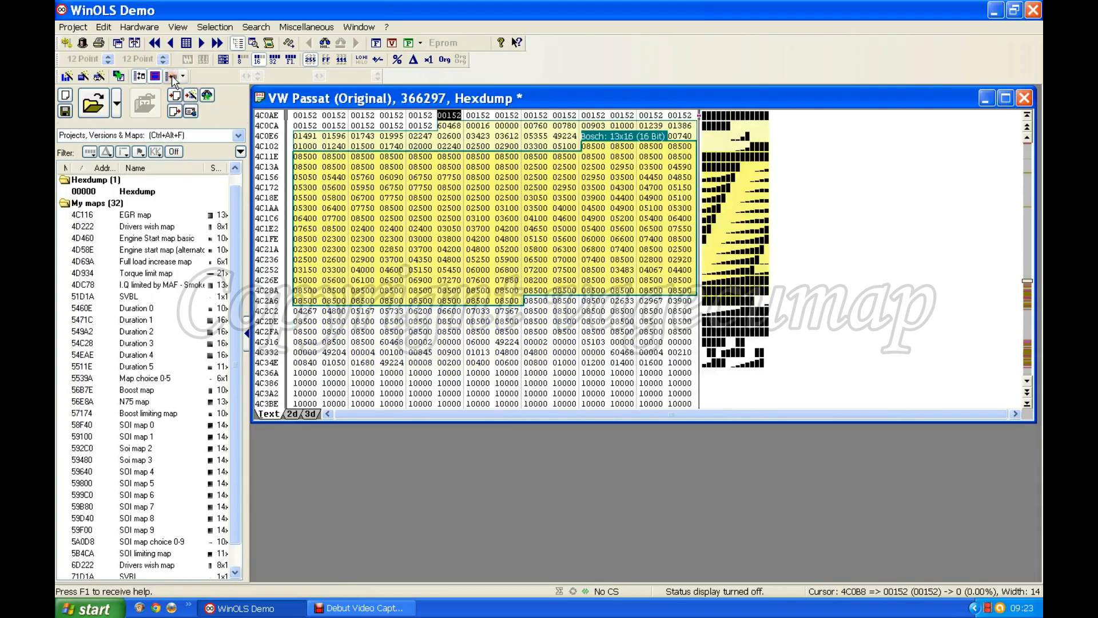
left_click(439, 211)
left_click(585, 217)
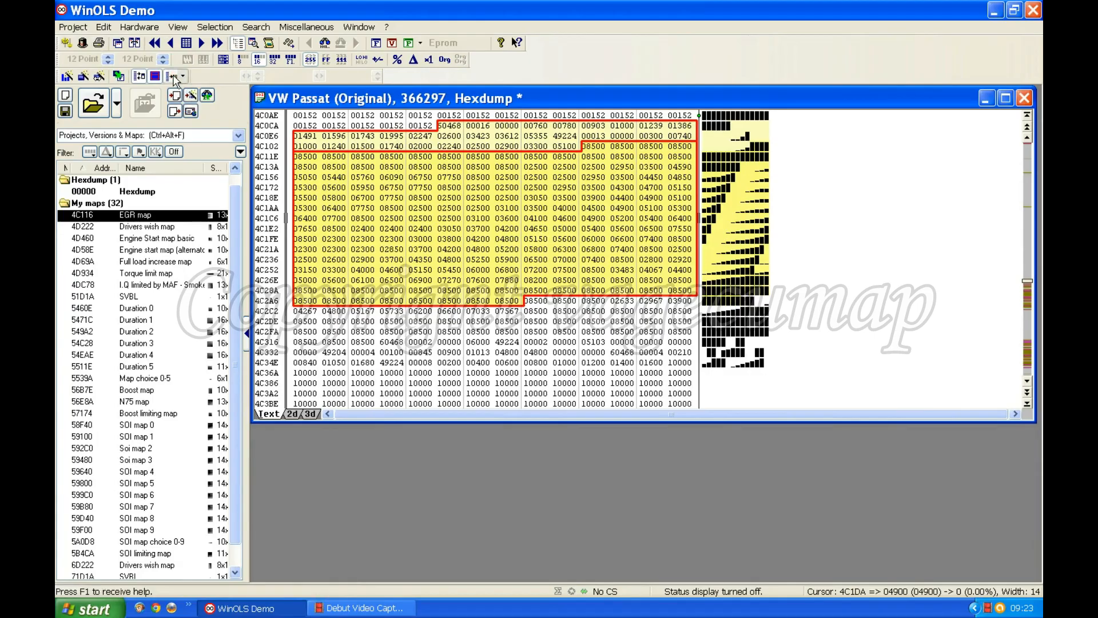
left_click(505, 211)
left_click(497, 198)
left_click(488, 235)
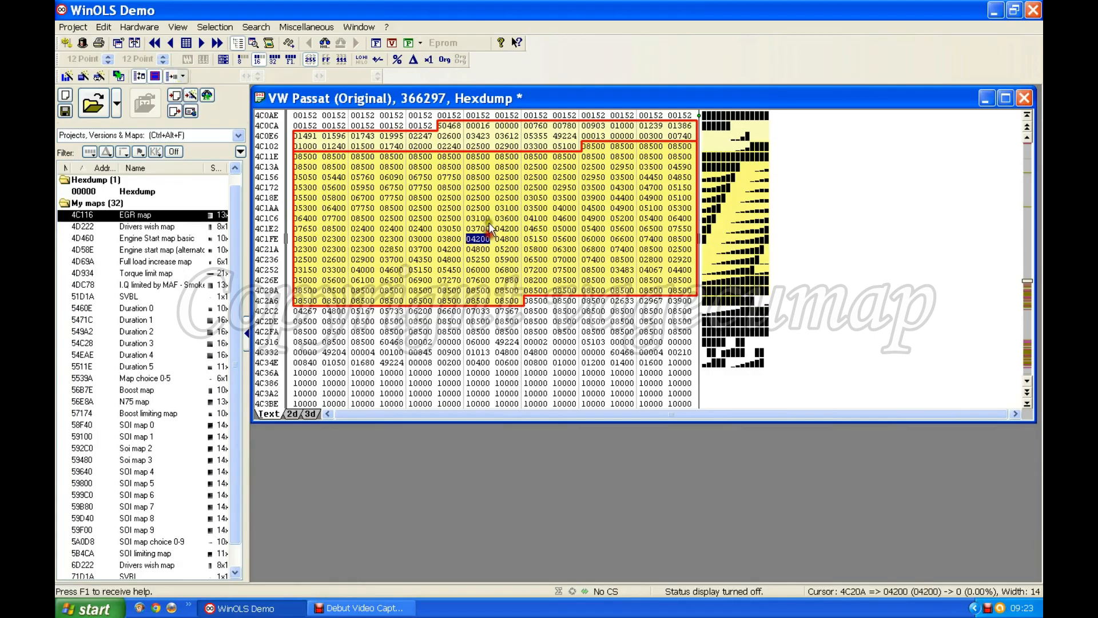
left_click(587, 147)
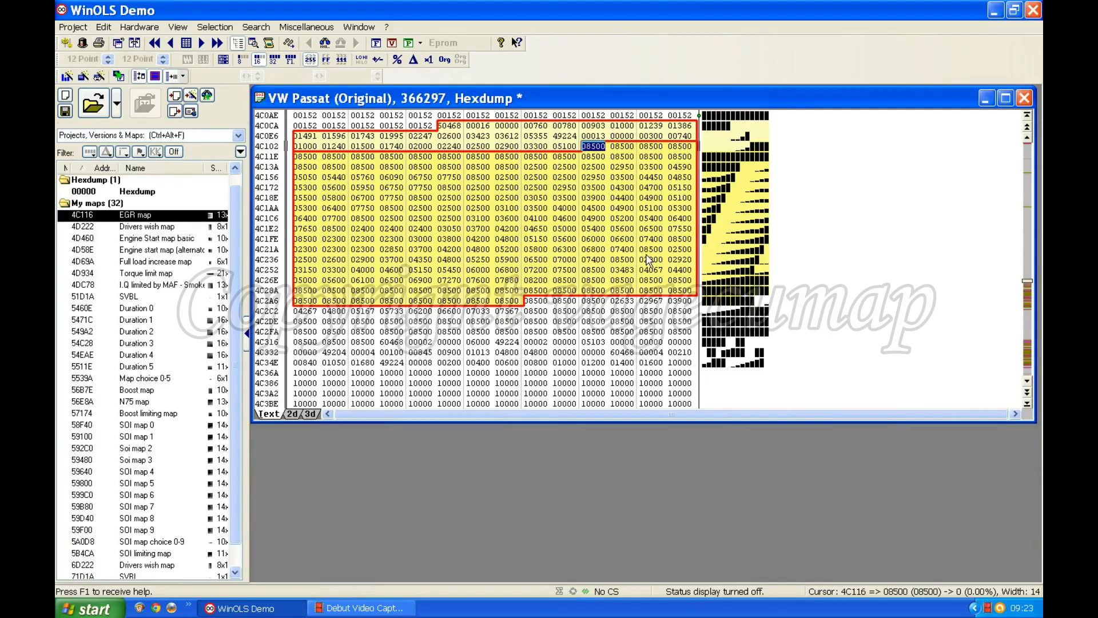
Shift the 14-column hexdump until the EGR map's first value at 4C116 starts a row.
key("ctrl+Left")
key("ctrl+Left")
key("ctrl+Left")
key("ctrl+Left")
key("ctrl+Left")
key("ctrl+Left")
key("ctrl+Left")
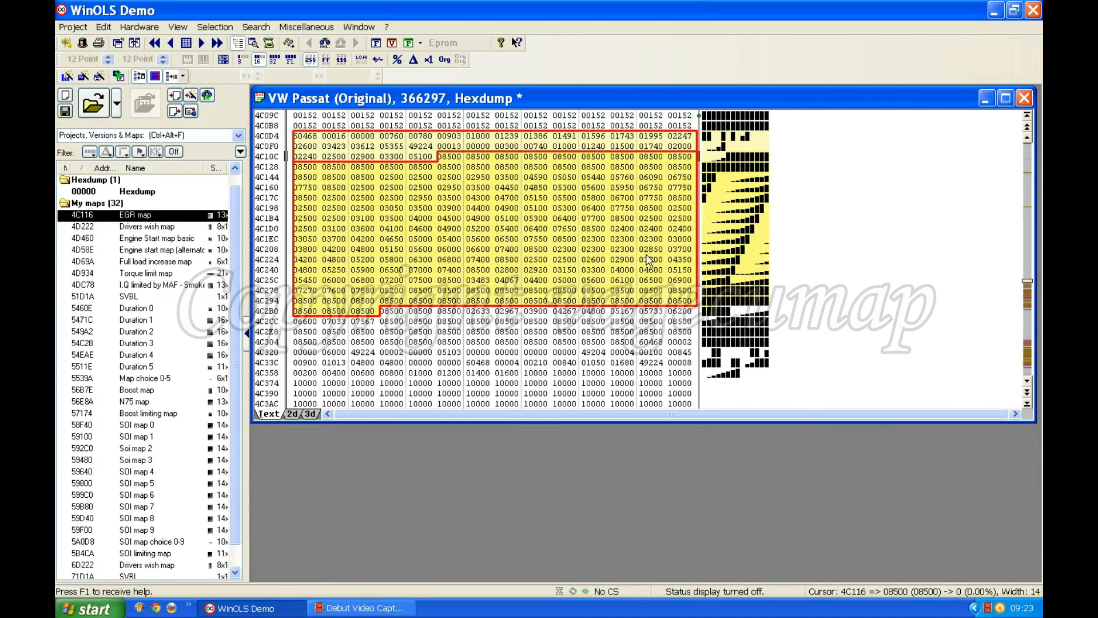
key("ctrl+Left")
key("ctrl+Left")
key("ctrl+Left")
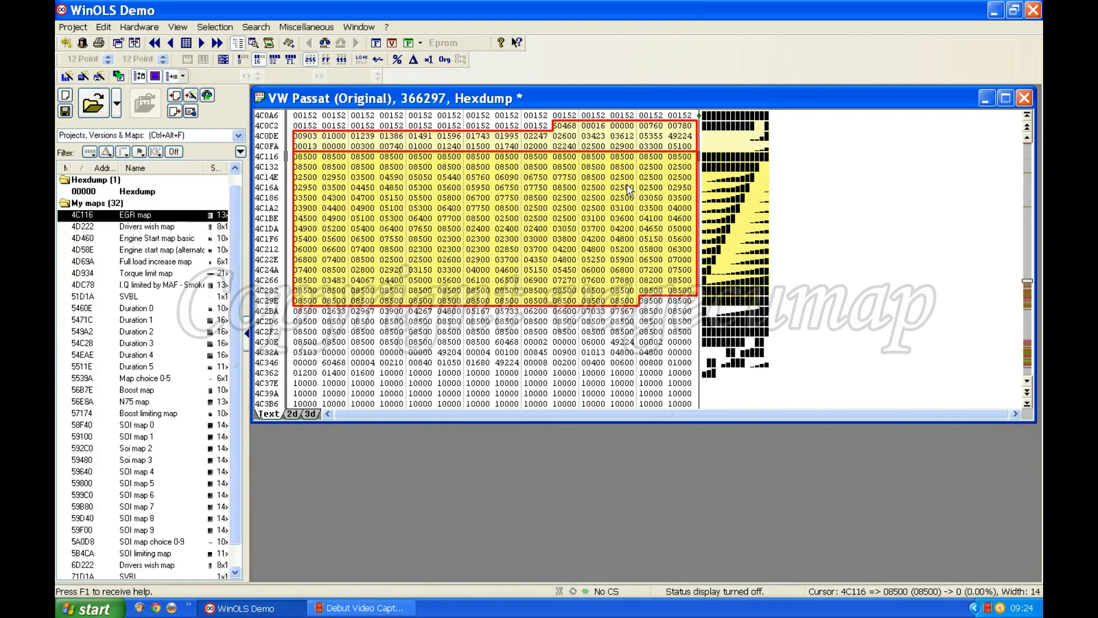
Narrow the hexdump to 13 columns and shift it so address 4C116 starts a row.
key("w")
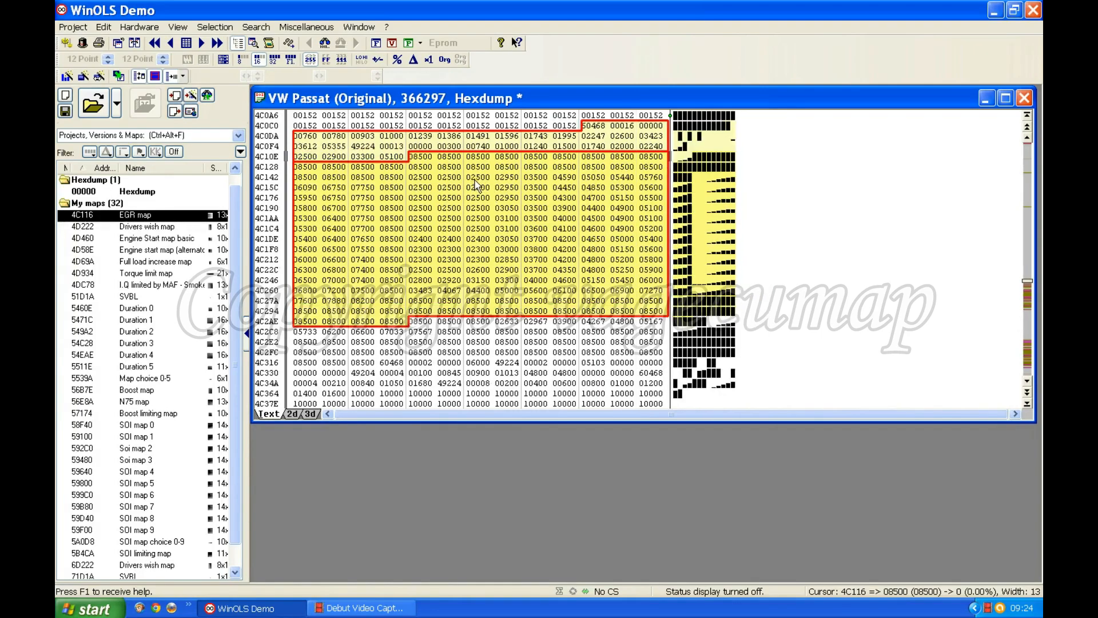
key("ctrl+Right")
key("ctrl+Right")
key("ctrl+Right")
key("ctrl+Right")
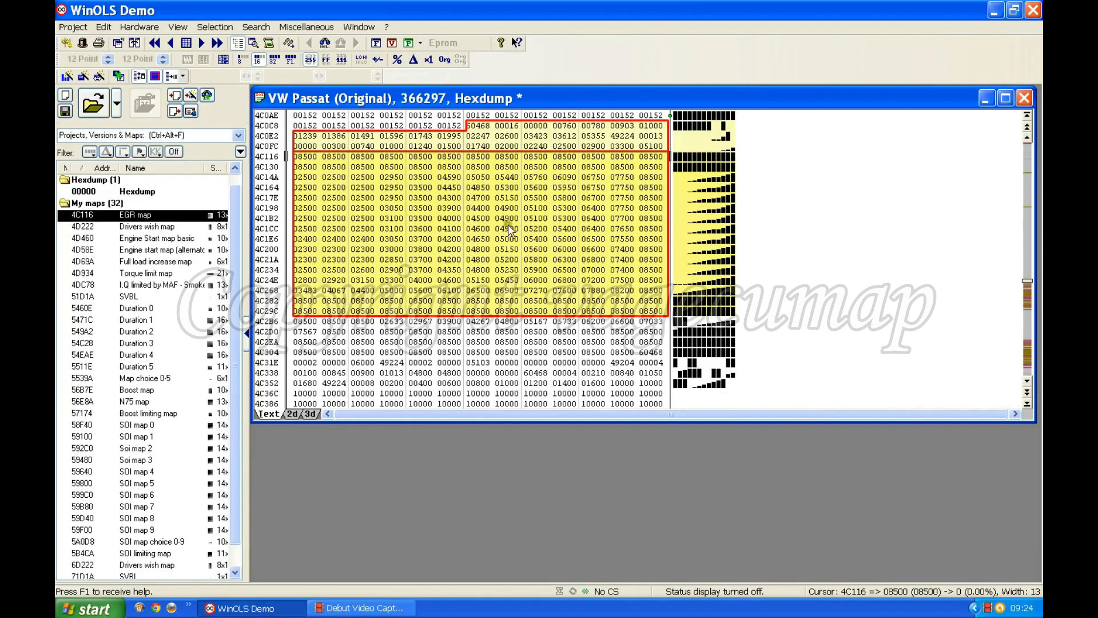
Open the EGR map in its own window, move it up slightly and enlarge it.
double_click(442, 221)
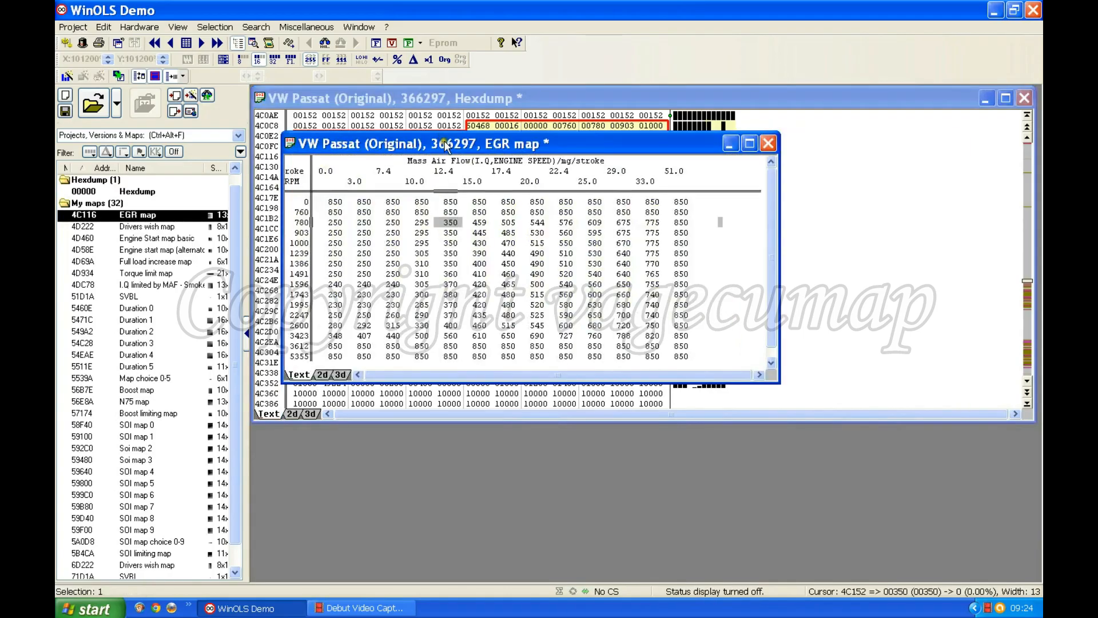
left_click_drag(446, 145, 446, 133)
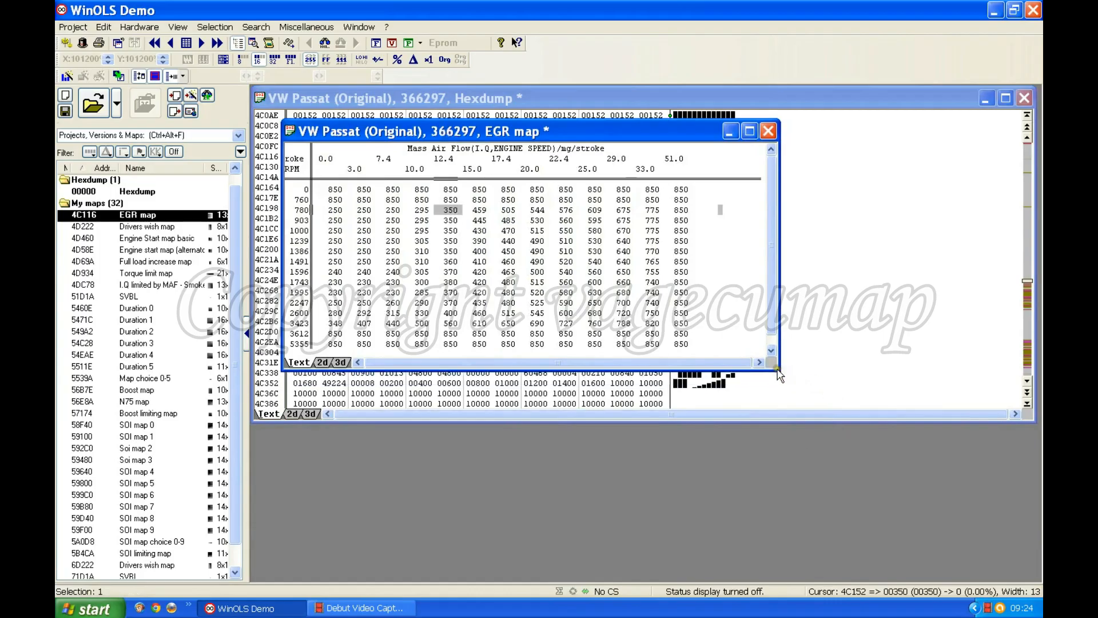
left_click_drag(780, 375, 817, 406)
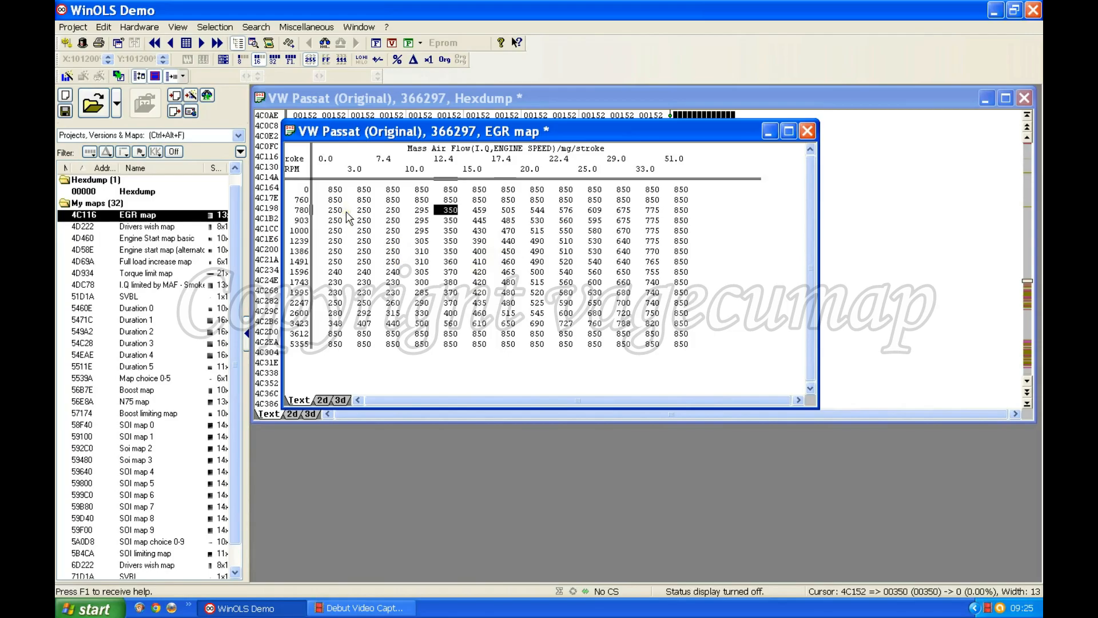
In Consecutive selection mode, select the EGR map from its first cell through 1596 RPM at 20.0, then clear the selection.
left_click(336, 190)
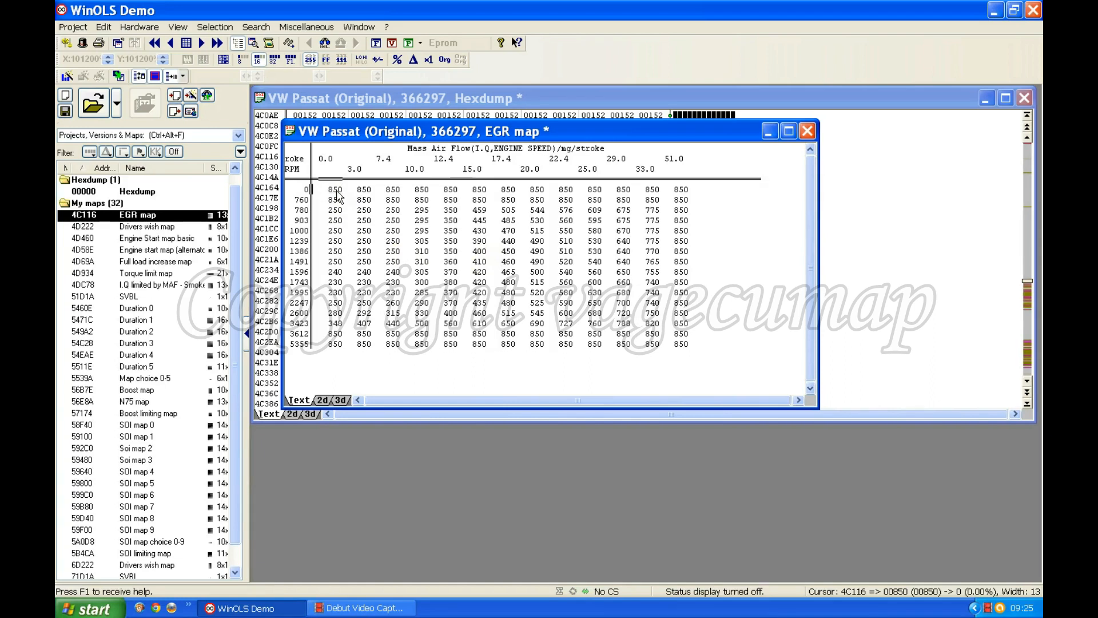
left_click(221, 29)
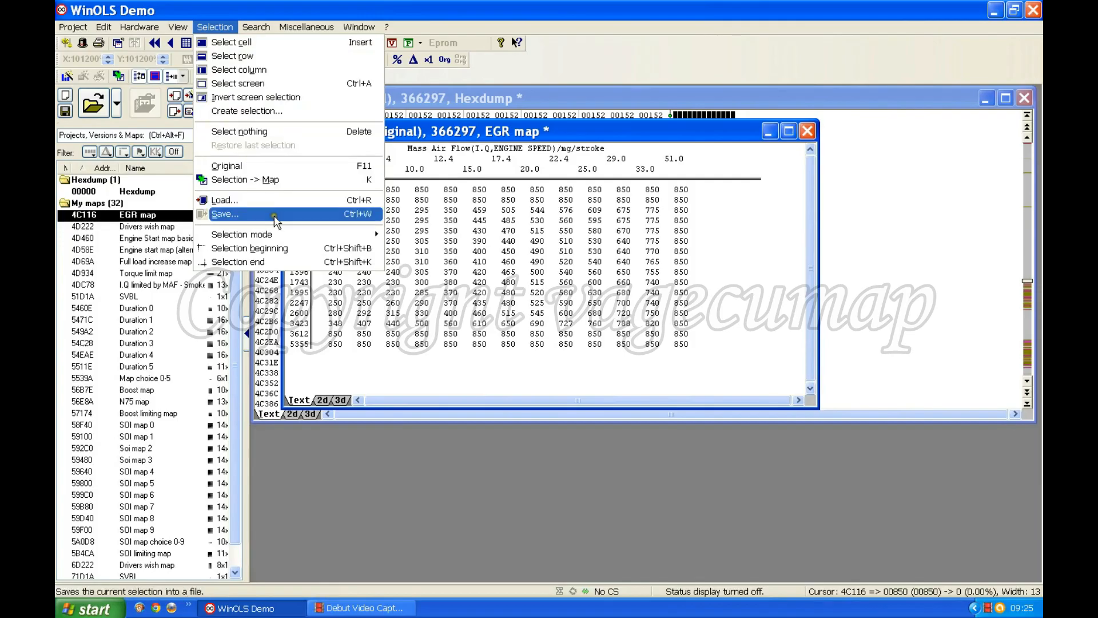
mouse_move(282, 238)
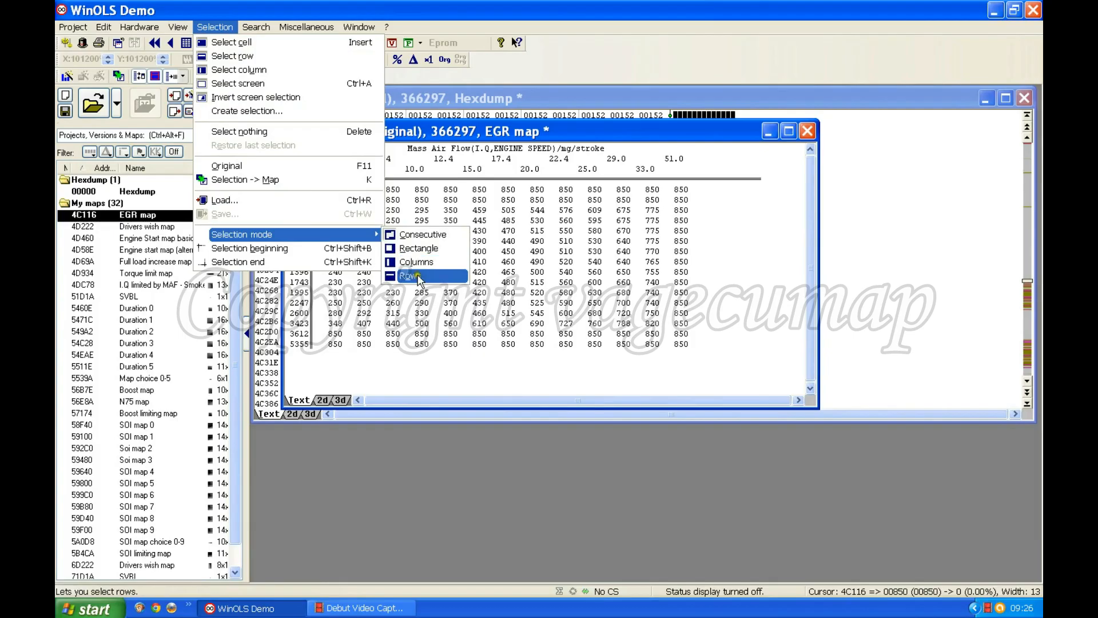
left_click(420, 235)
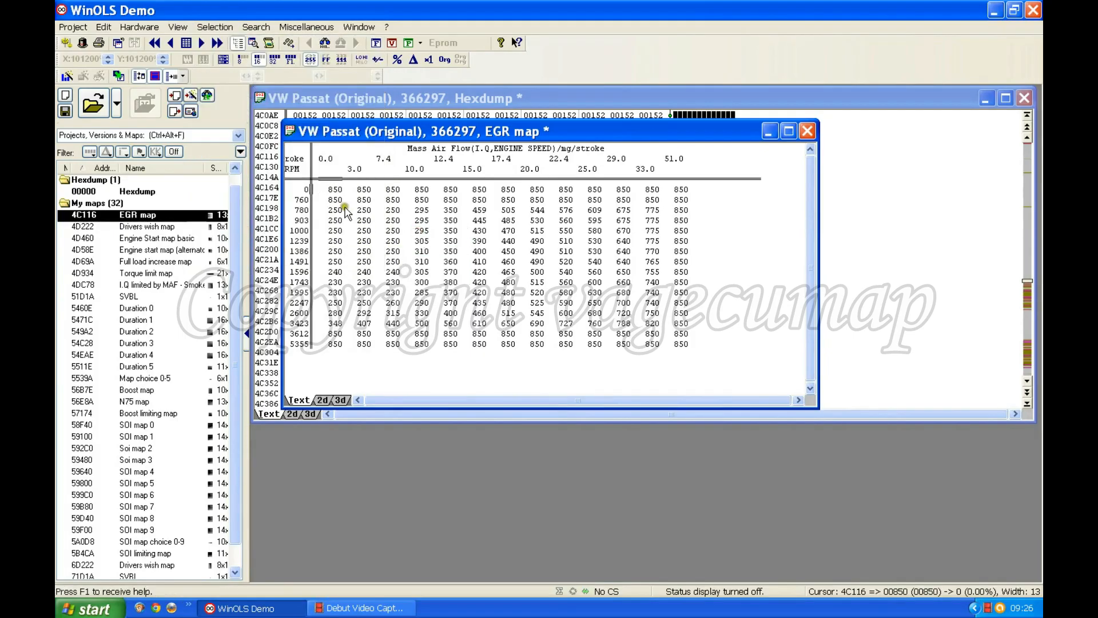
left_click_drag(338, 195, 480, 223)
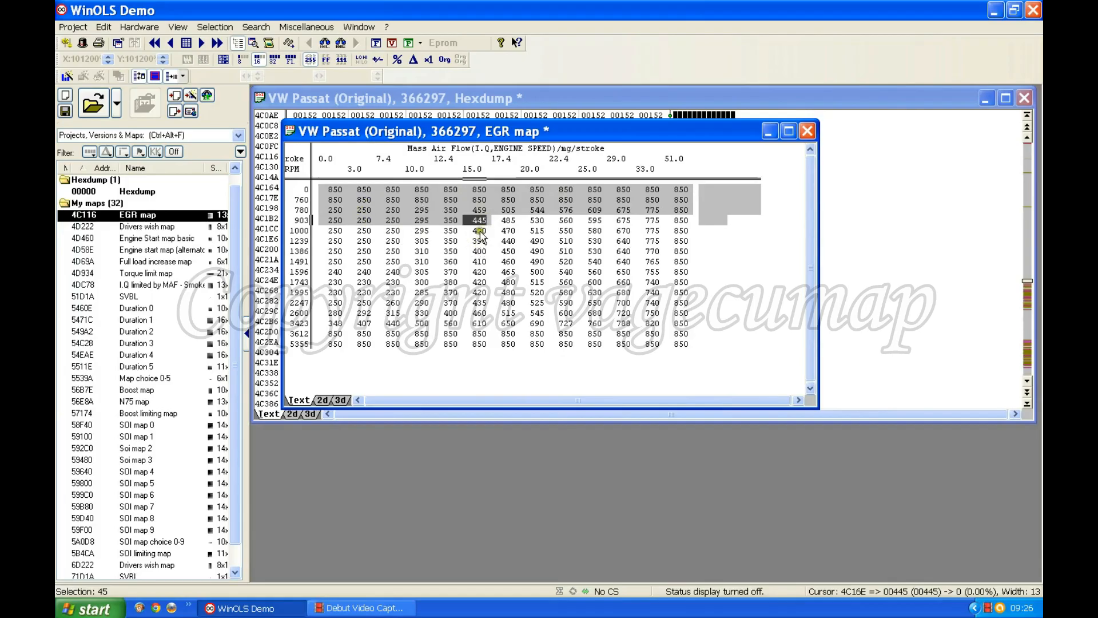
left_click_drag(480, 222, 531, 273)
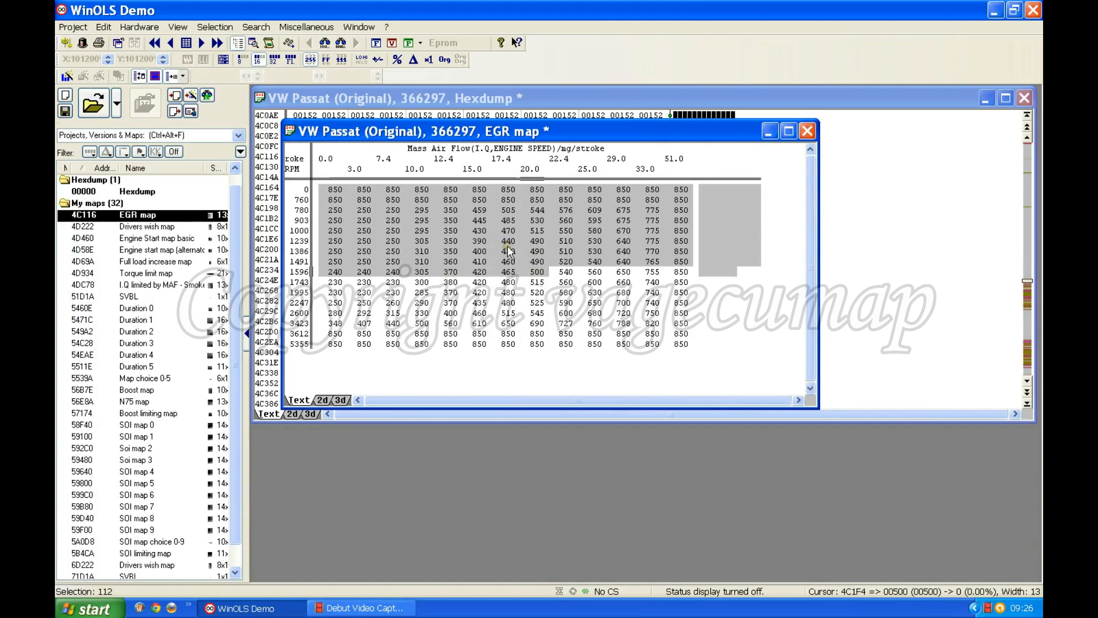
key("Escape")
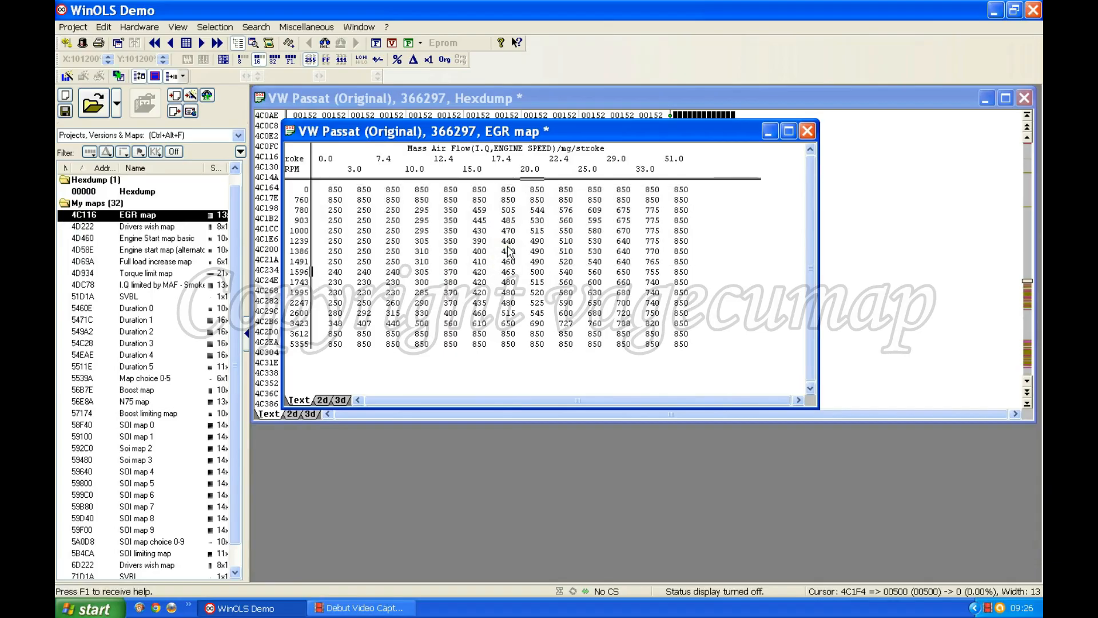
In Rectangle selection mode, select the map's first 3x6 block plus its last 5x5 block, then clear the selection.
left_click(218, 27)
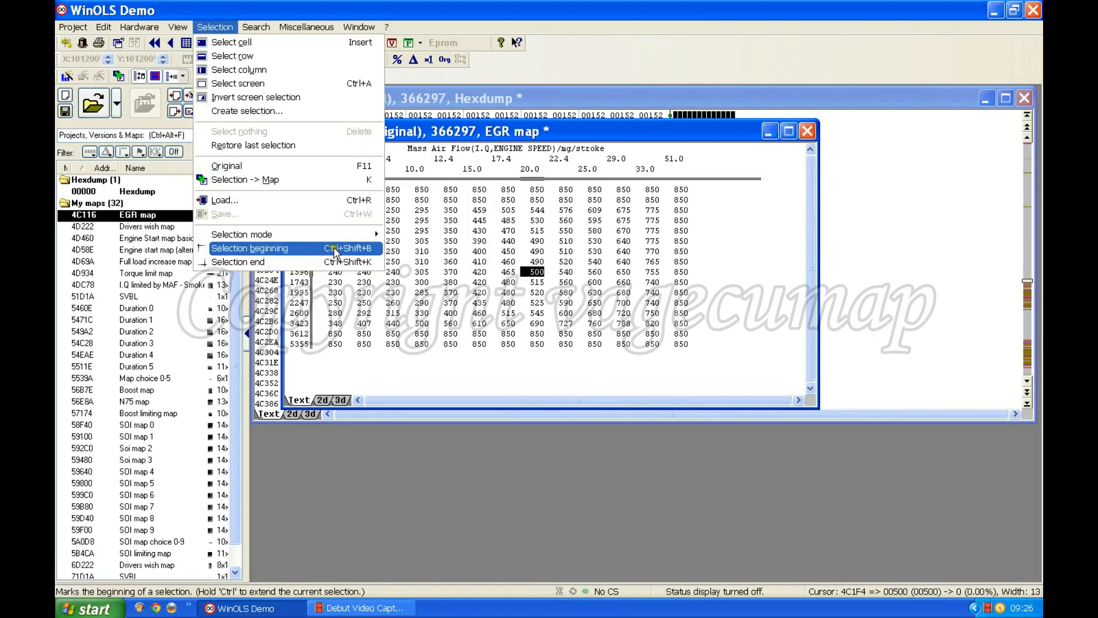
mouse_move(336, 238)
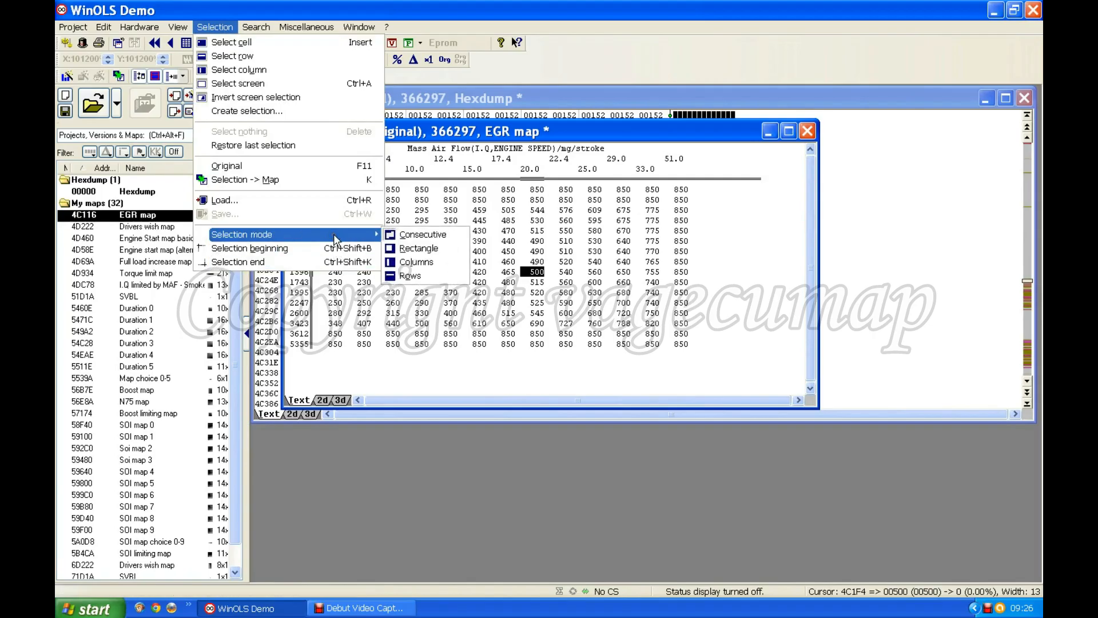
left_click(436, 248)
mouse_move(335, 190)
left_mouse_down()
mouse_move(389, 265)
mouse_move(450, 266)
mouse_move(443, 279)
mouse_move(350, 279)
mouse_move(450, 278)
mouse_move(474, 295)
mouse_move(487, 240)
mouse_move(410, 228)
mouse_move(403, 269)
mouse_move(426, 303)
mouse_move(635, 352)
mouse_move(683, 352)
mouse_move(506, 312)
mouse_move(384, 229)
mouse_move(383, 241)
left_mouse_up()
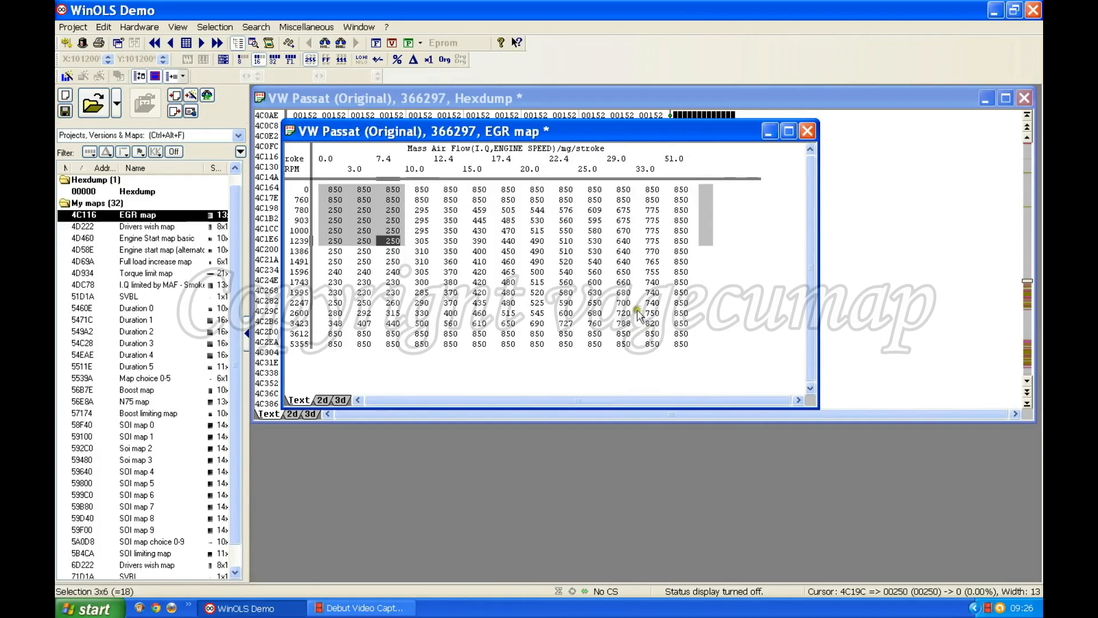
left_click(565, 305)
mouse_move(566, 309)
left_mouse_down()
mouse_move(617, 338)
mouse_move(681, 343)
left_mouse_up()
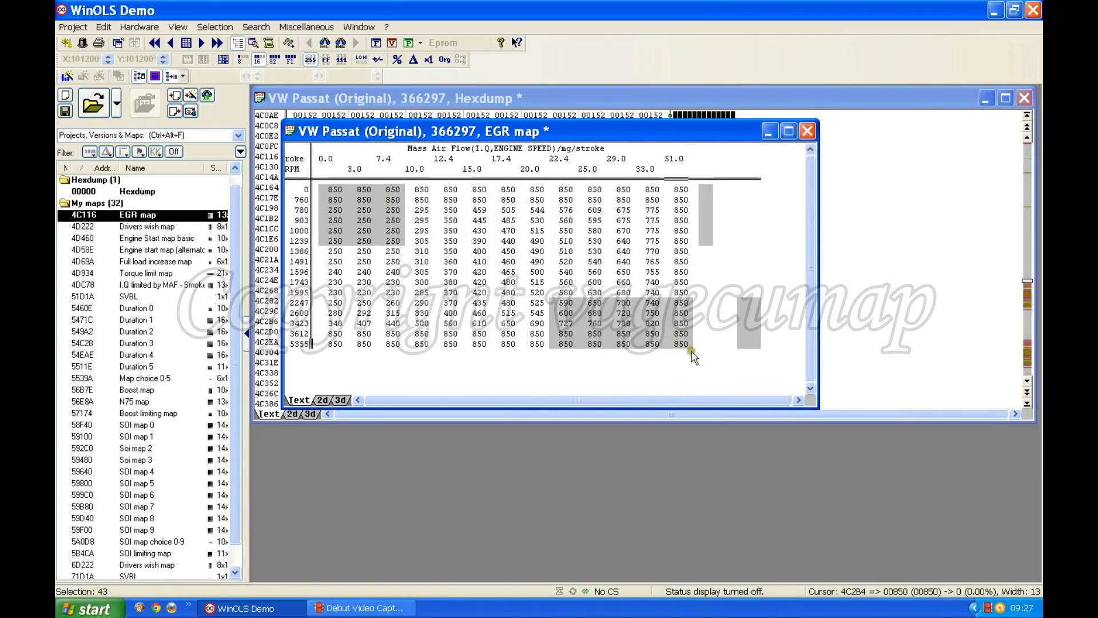
left_click(654, 384)
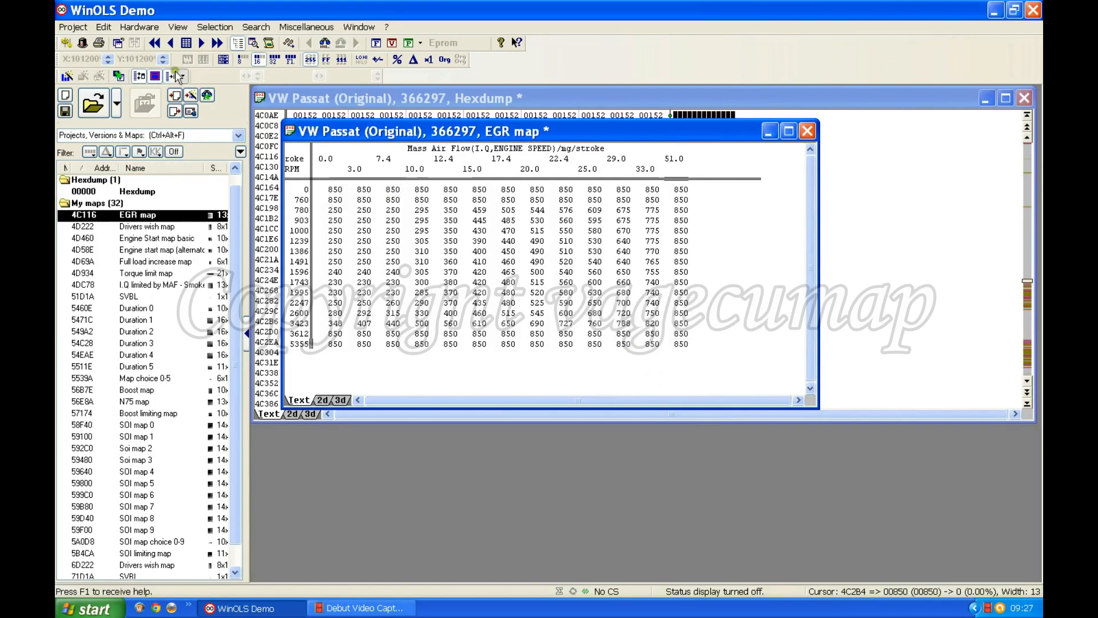
In Columns selection mode, select the EGR map's whole first column, then clear the selection.
left_click(202, 28)
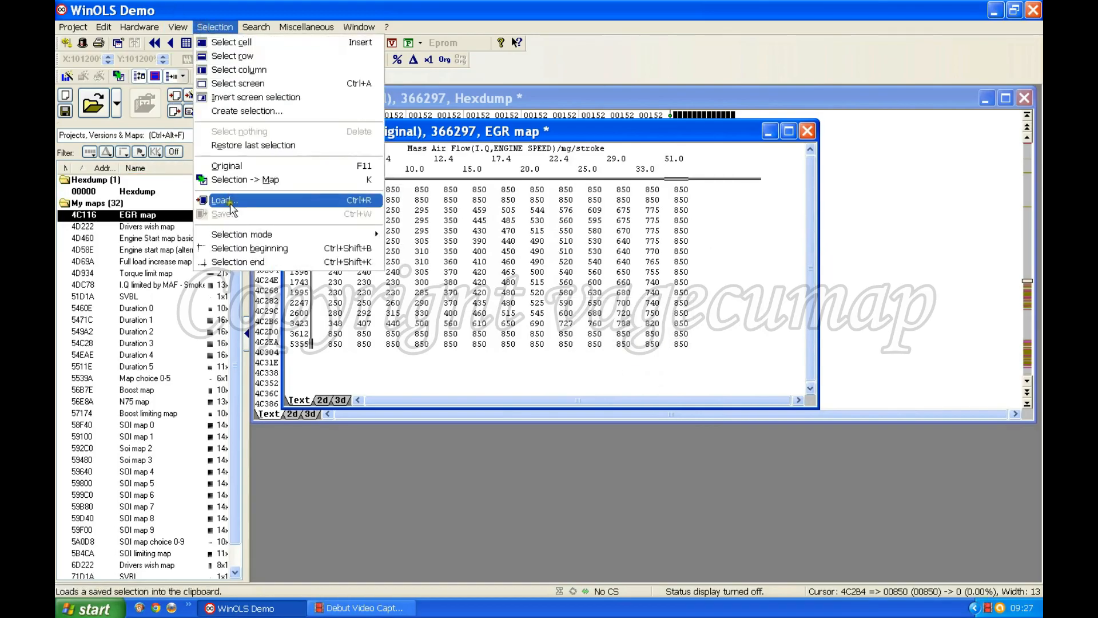
mouse_move(292, 239)
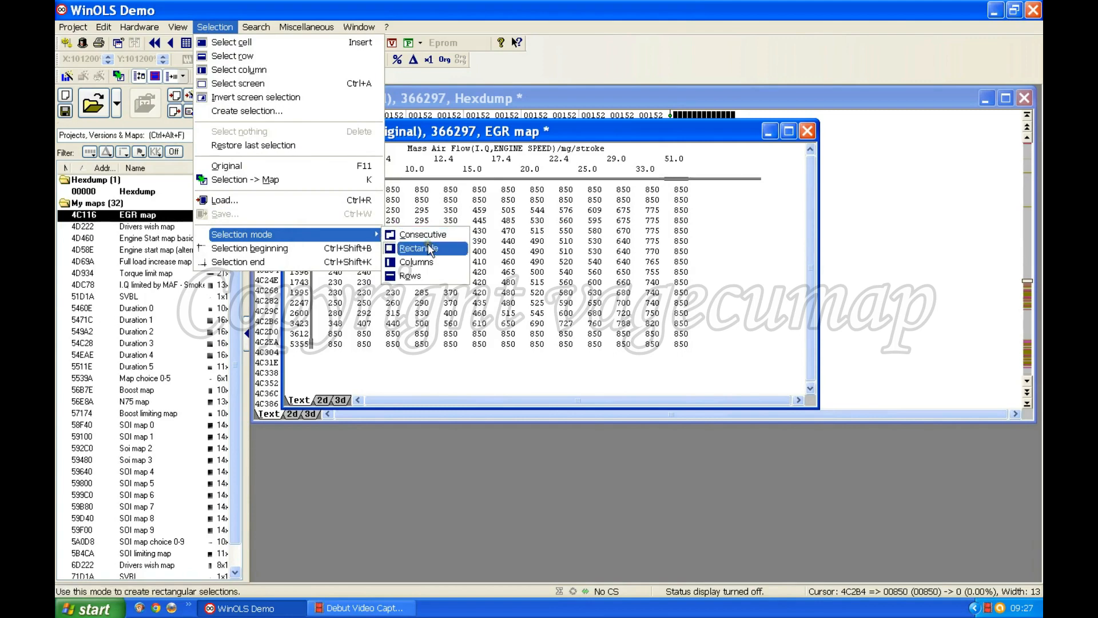
left_click(424, 263)
left_click(335, 189)
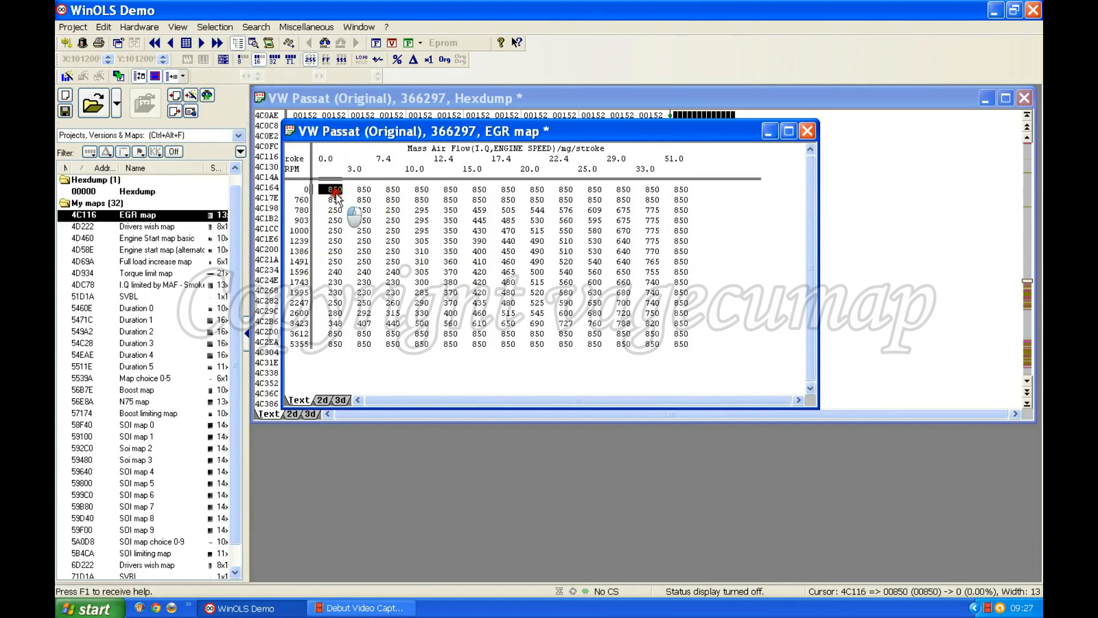
left_click_drag(336, 194, 337, 276)
mouse_move(332, 191)
left_mouse_down()
mouse_move(452, 189)
mouse_move(332, 192)
left_mouse_up()
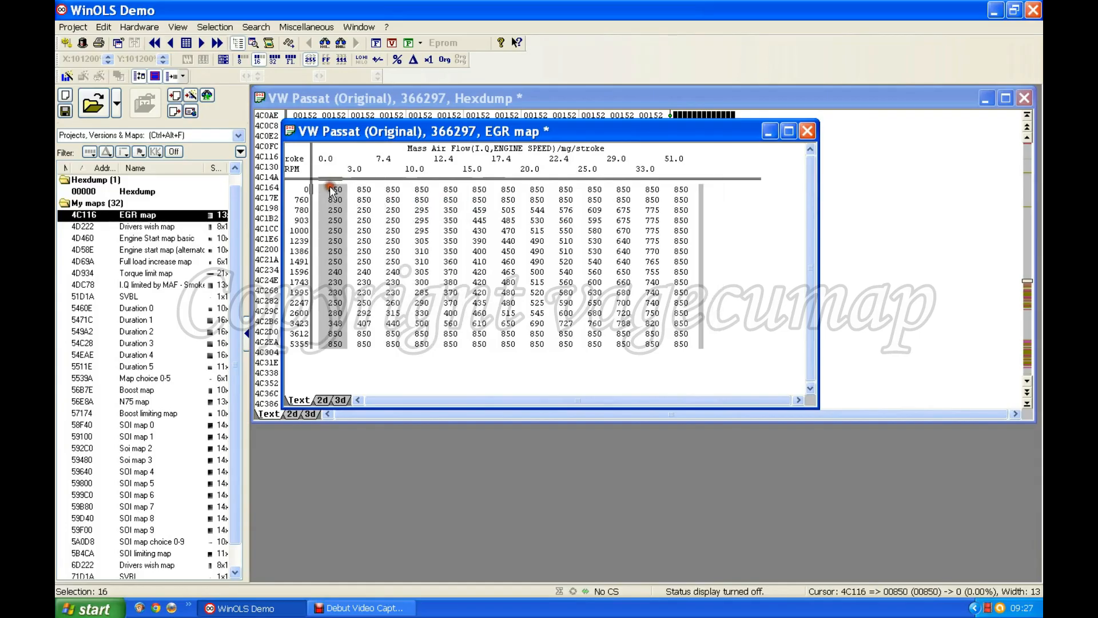
left_click(333, 191)
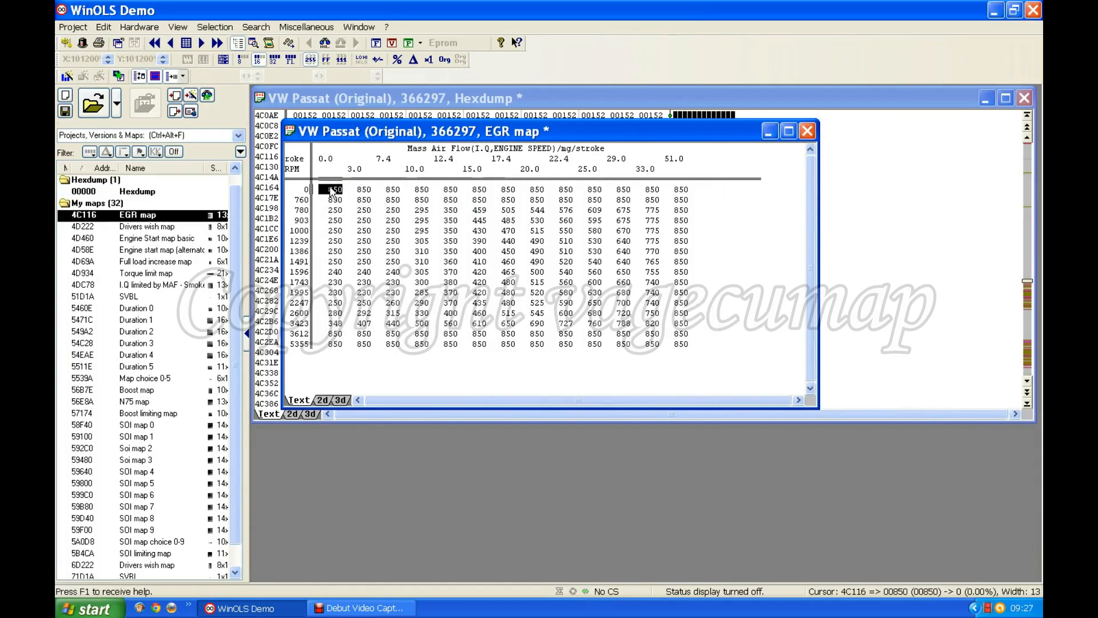
In Rows selection mode, select the EGR map's whole first row, then clear the selection.
left_click(224, 27)
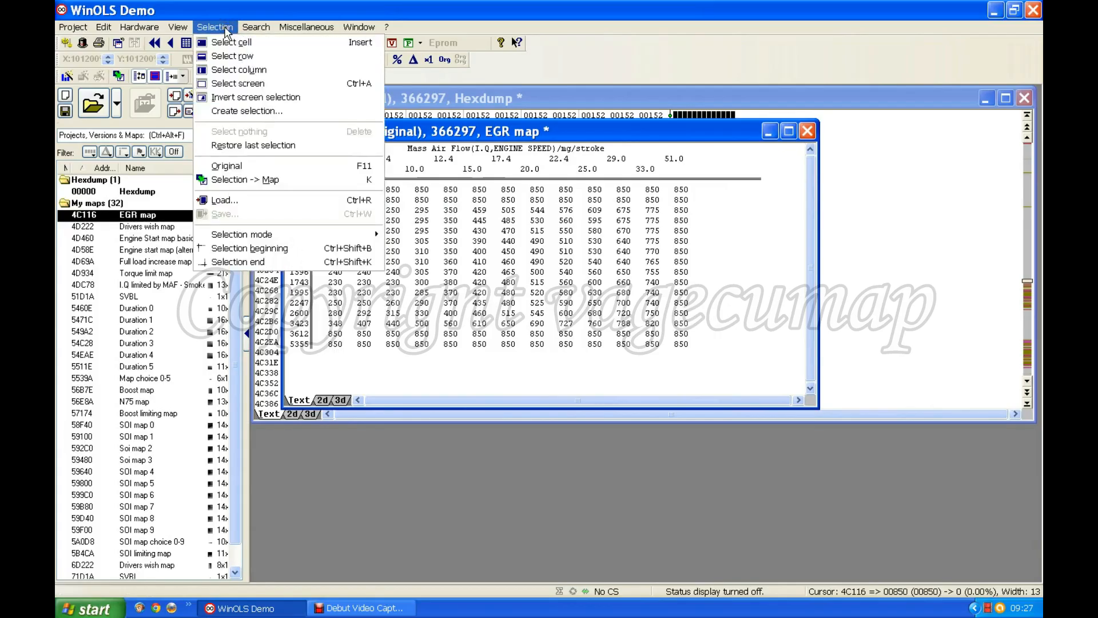
left_click(359, 234)
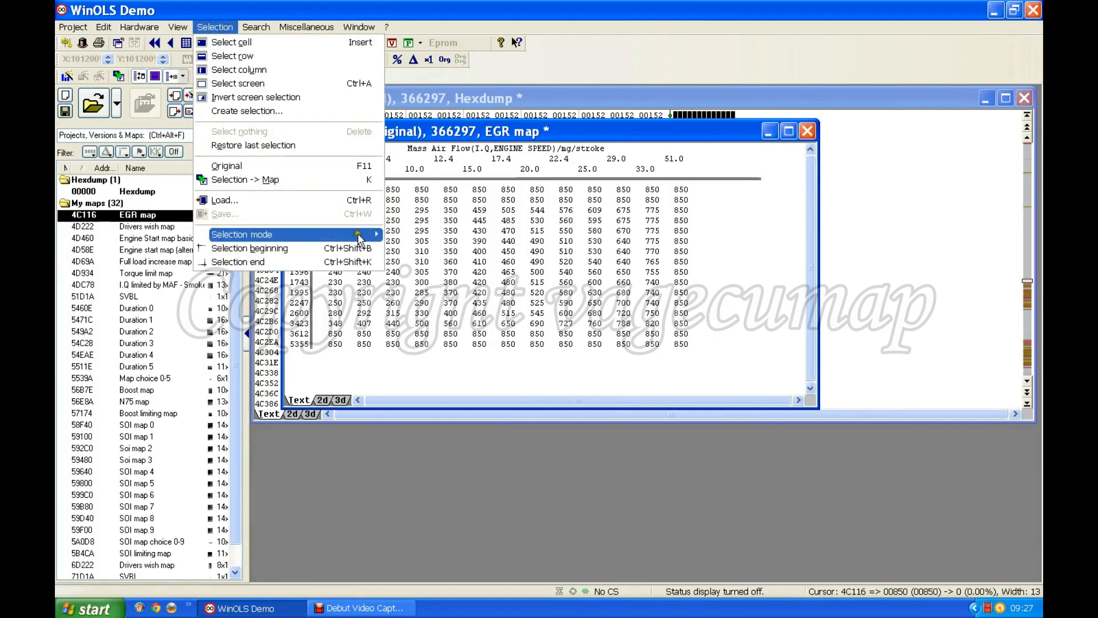
left_click(422, 278)
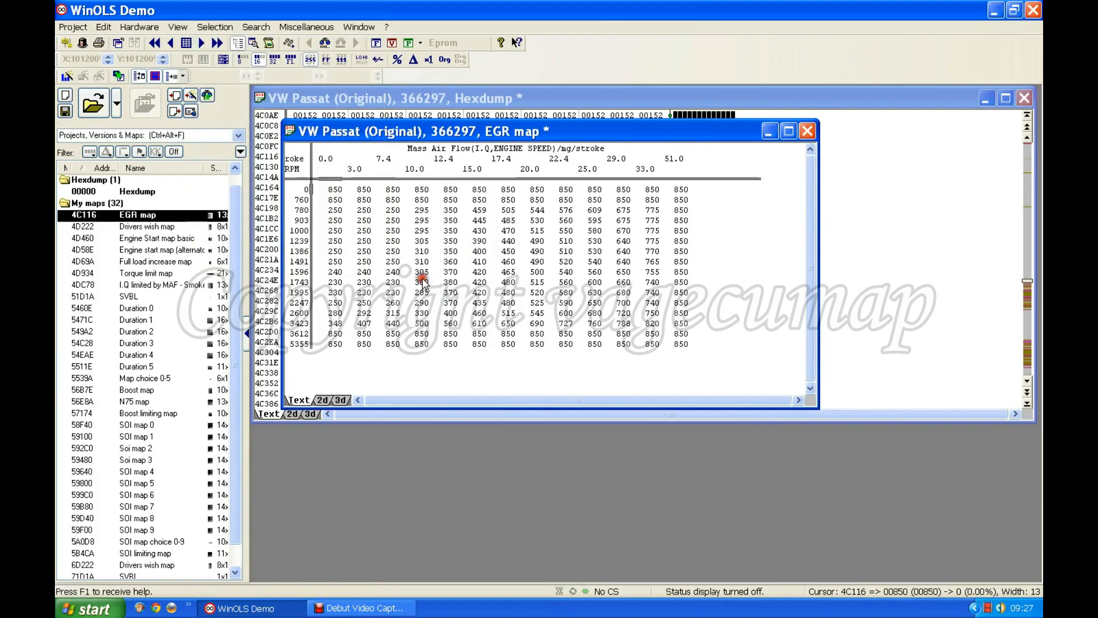
mouse_move(335, 189)
left_mouse_down()
mouse_move(336, 312)
mouse_move(336, 196)
left_mouse_up()
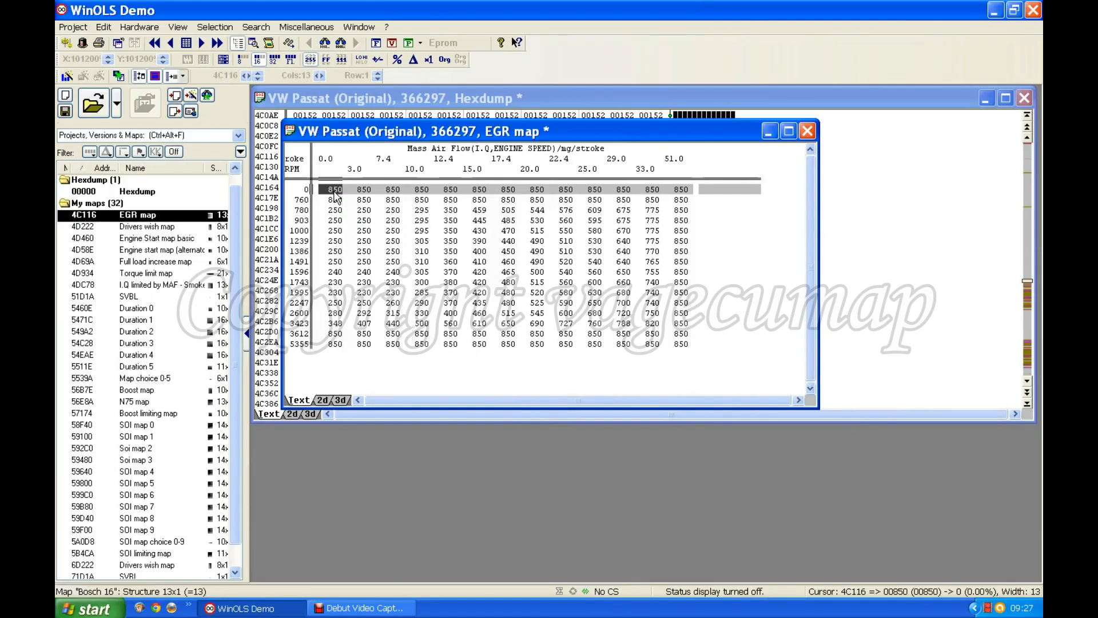
left_click(335, 193)
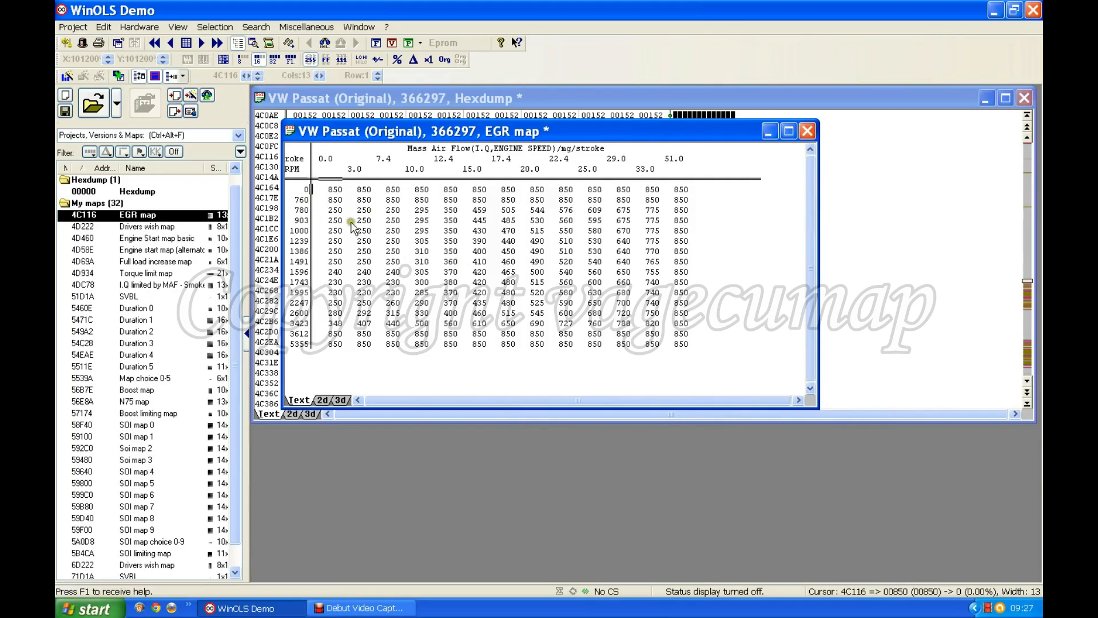
left_click(335, 189)
left_click_drag(335, 190, 335, 200)
left_click(335, 197)
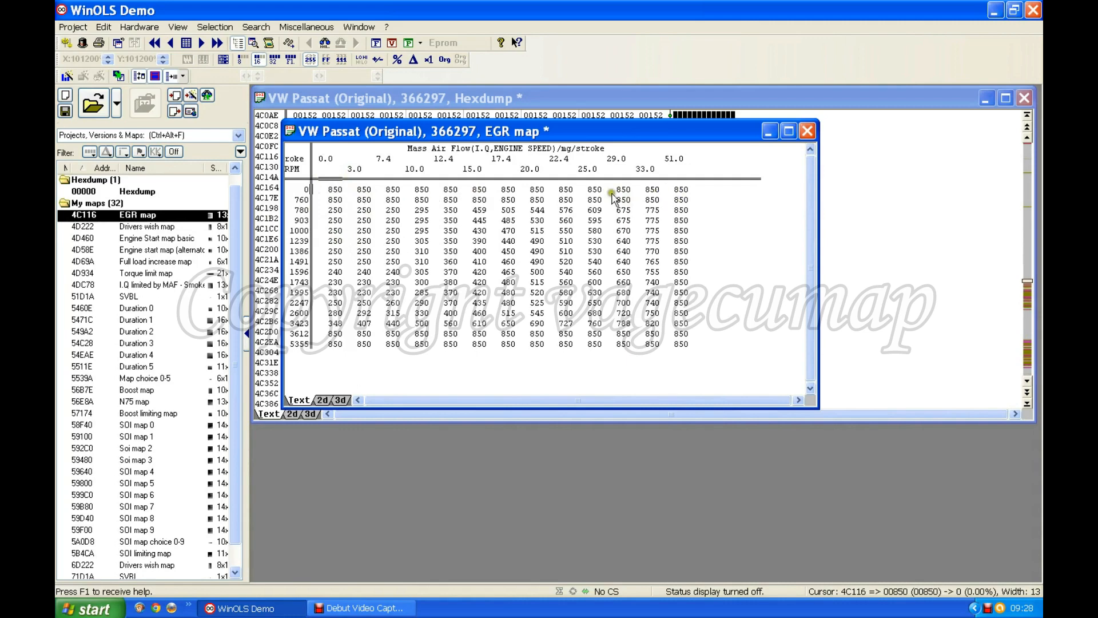
Set the EGR map's 780 RPM cell at 0.0 to 850, applying changes always with memory protection turned off.
left_click(333, 211)
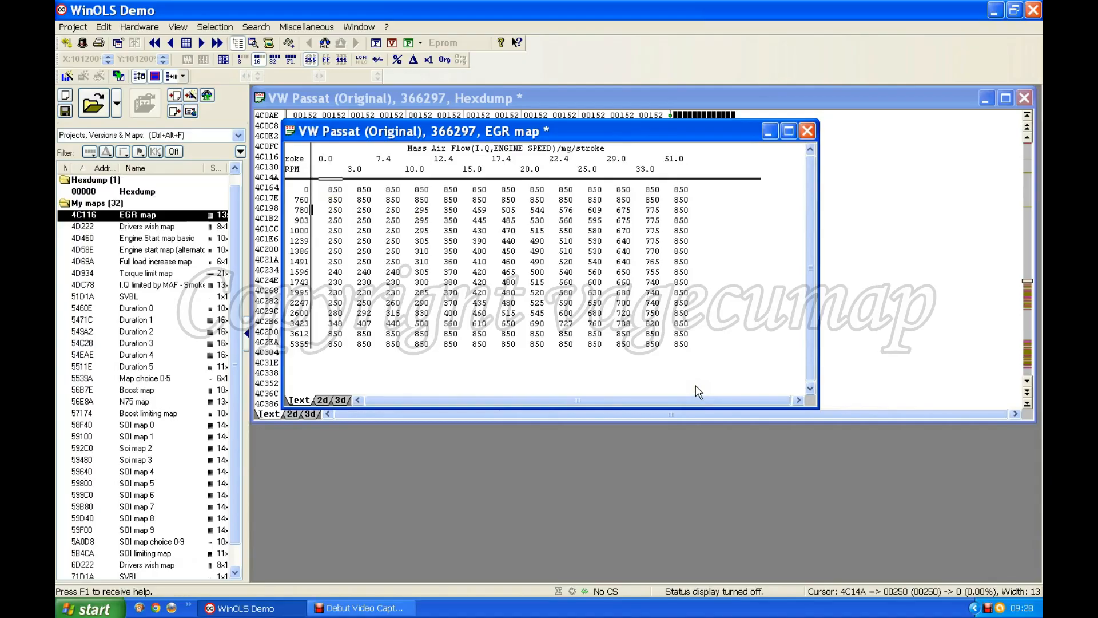
type("8")
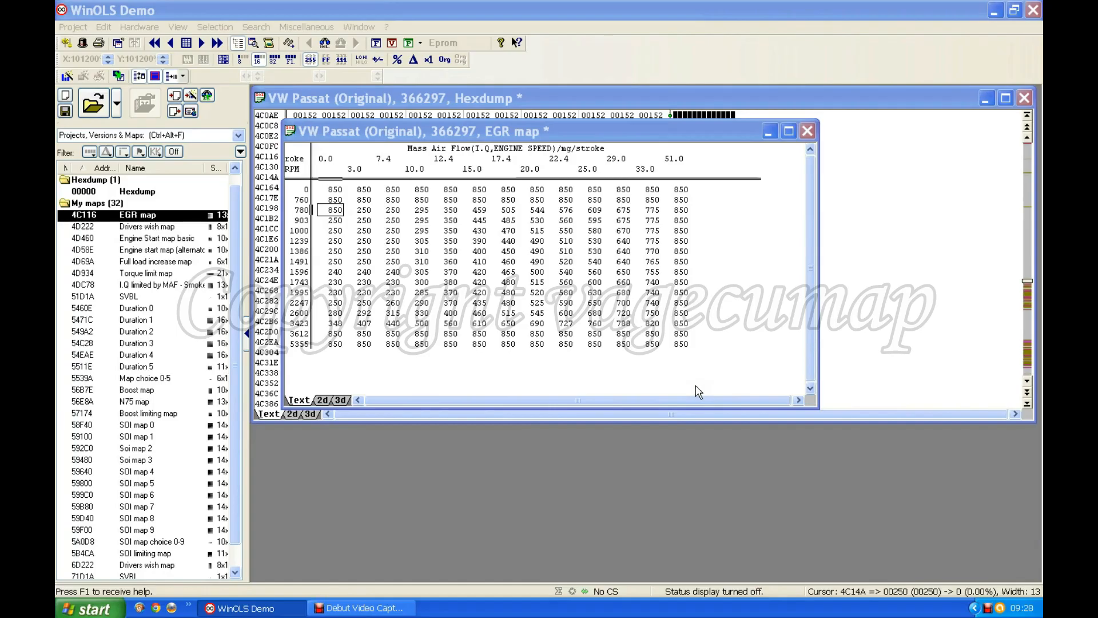
key("Return")
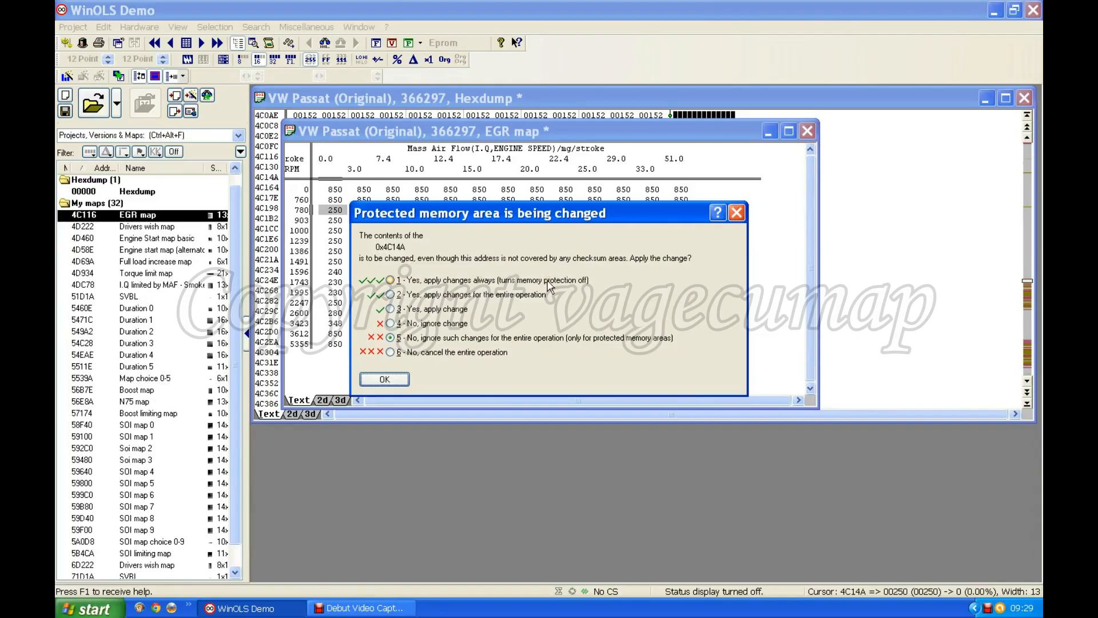
left_click(391, 280)
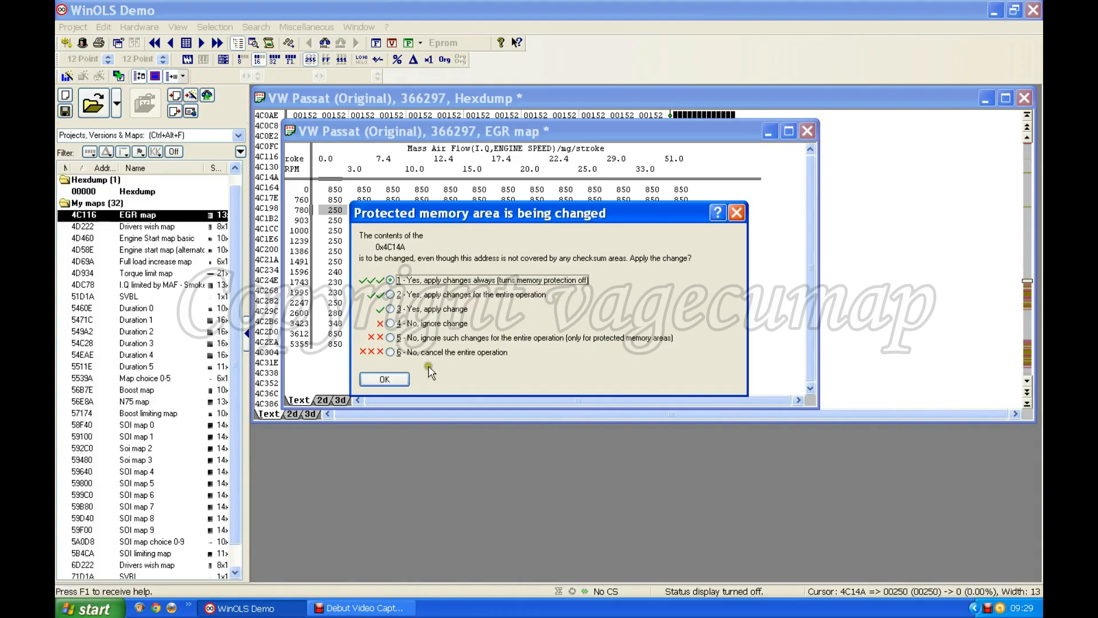
left_click(388, 379)
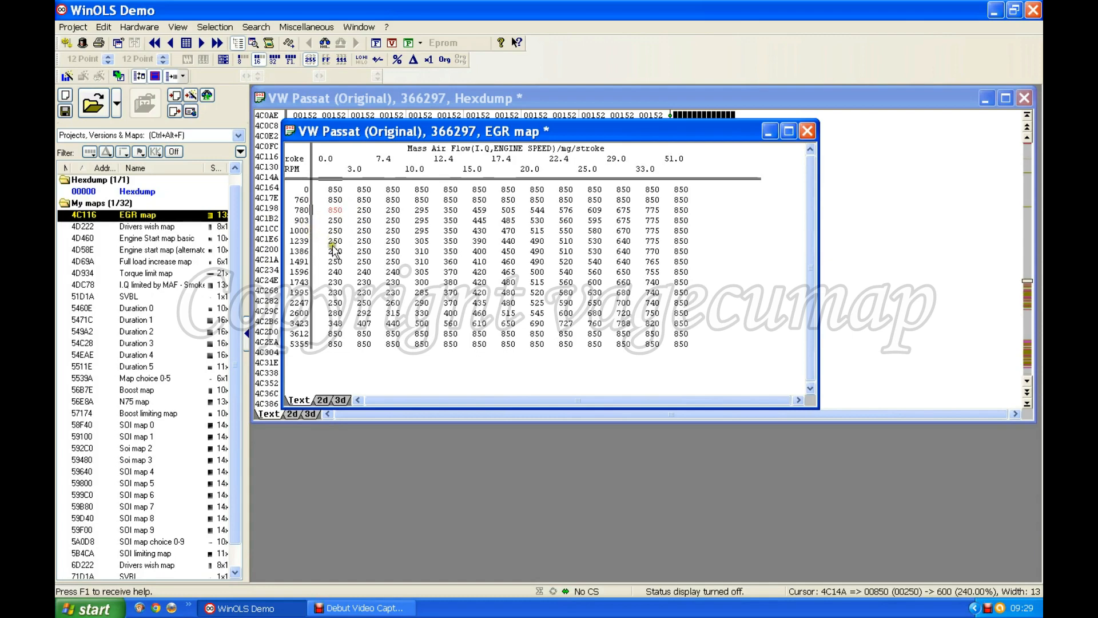
Select the EGR map's whole 903 RPM row and set all its cells to 850.
left_click_drag(335, 225, 675, 222)
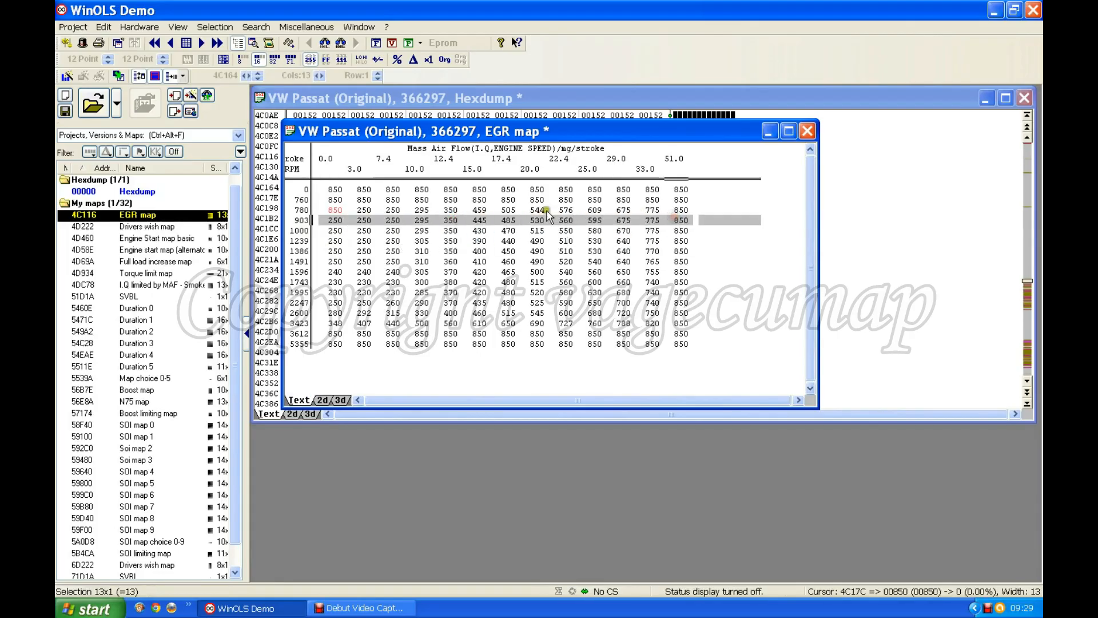
left_click(334, 223)
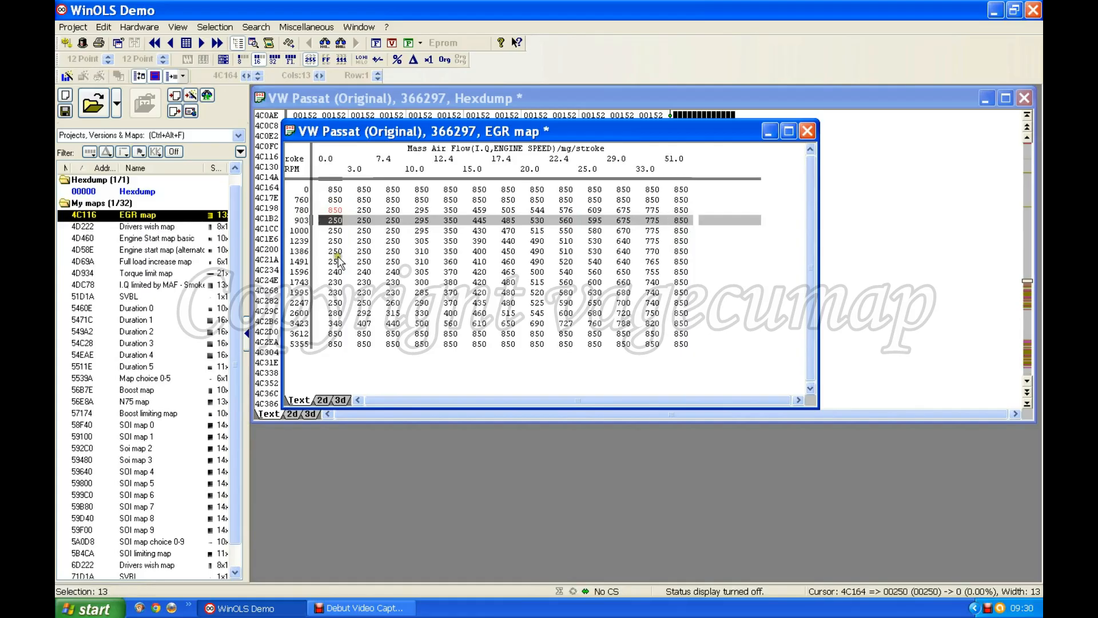
type("85")
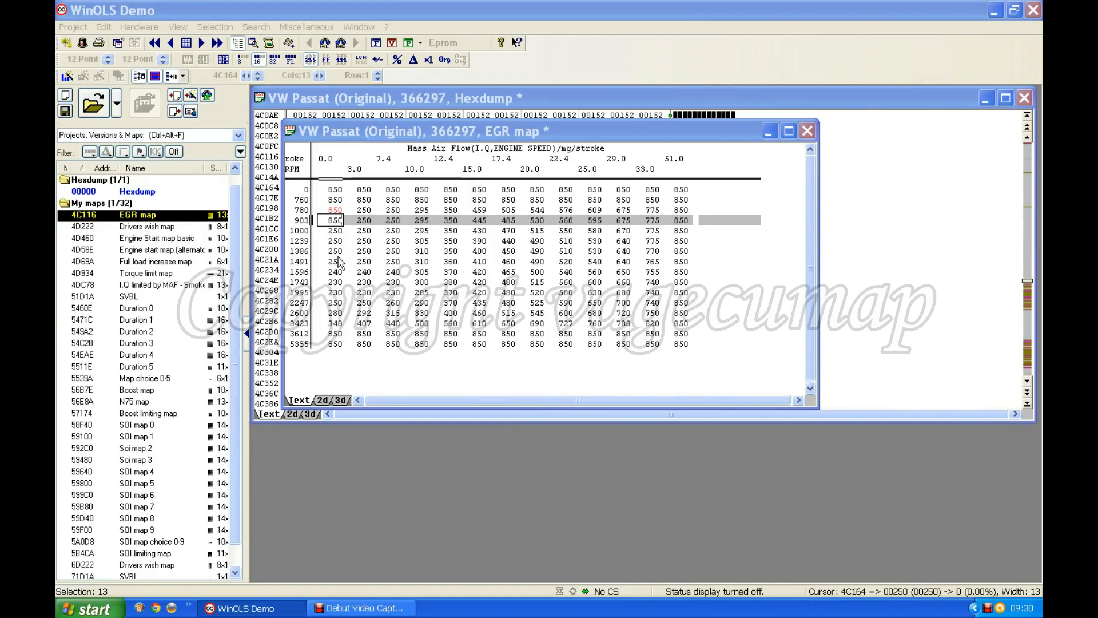
type("0")
key("Return")
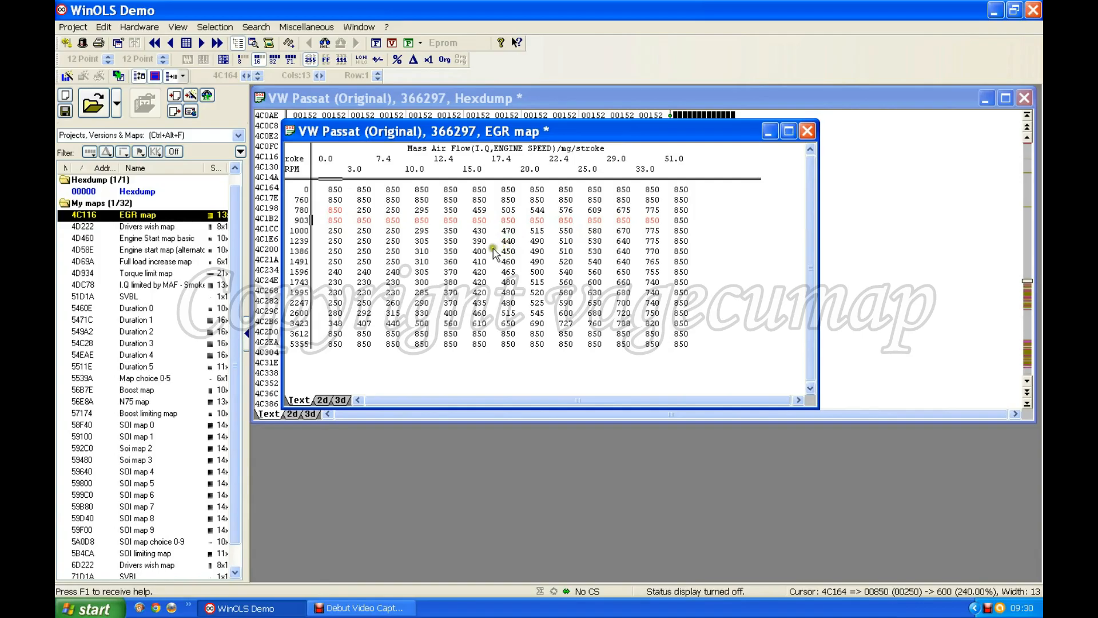
Select the EGR map's whole 1000 RPM row and set all its cells to 000.
left_click(338, 231)
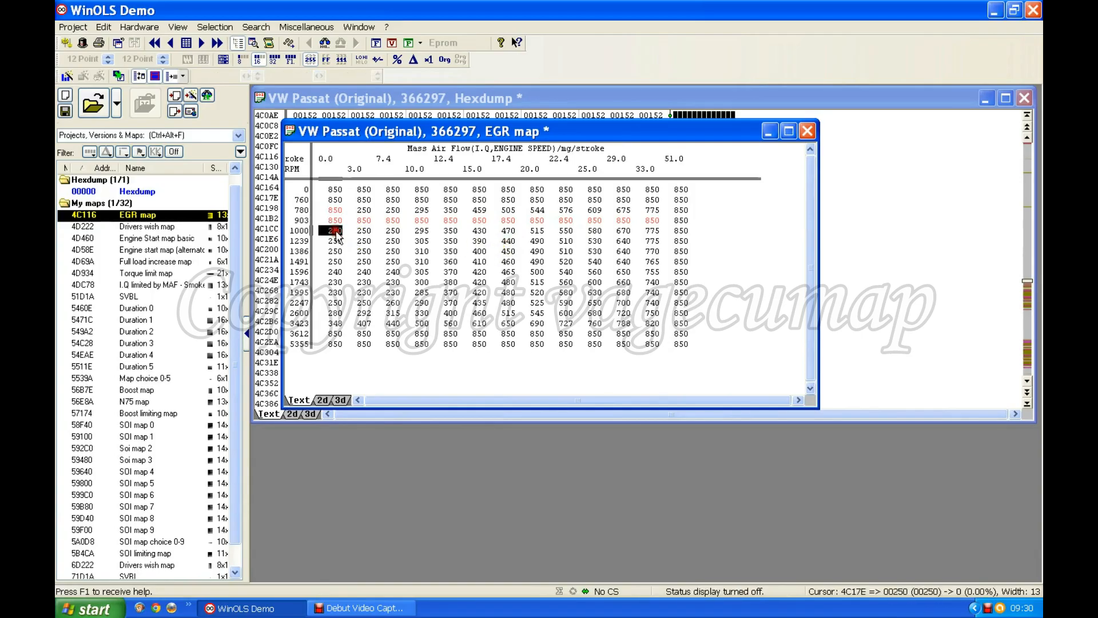
left_click_drag(337, 231, 406, 231)
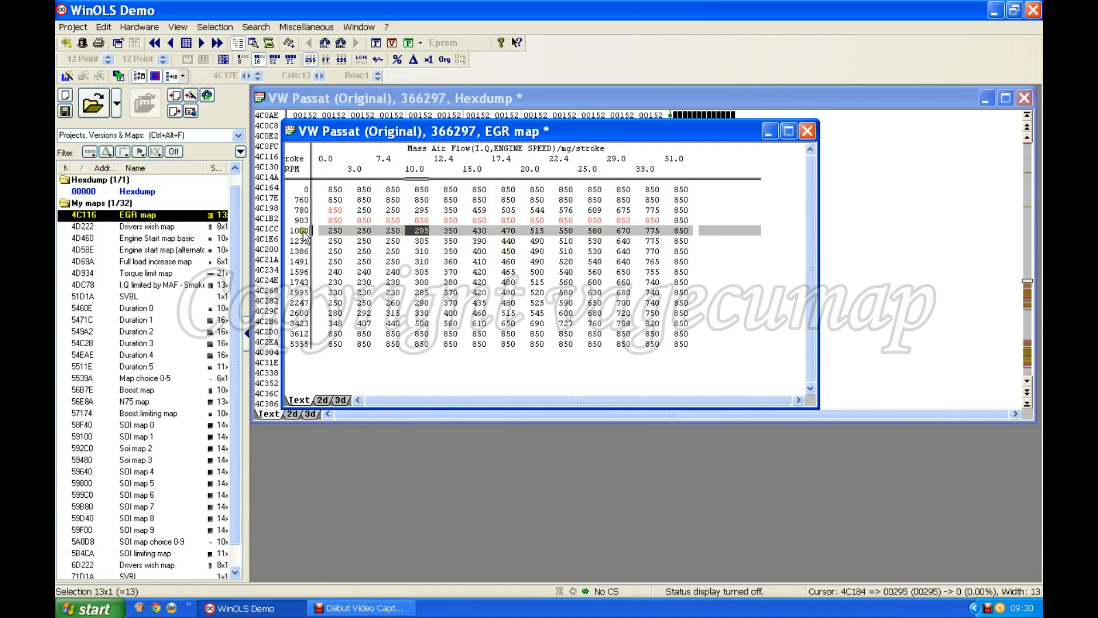
left_click(336, 228)
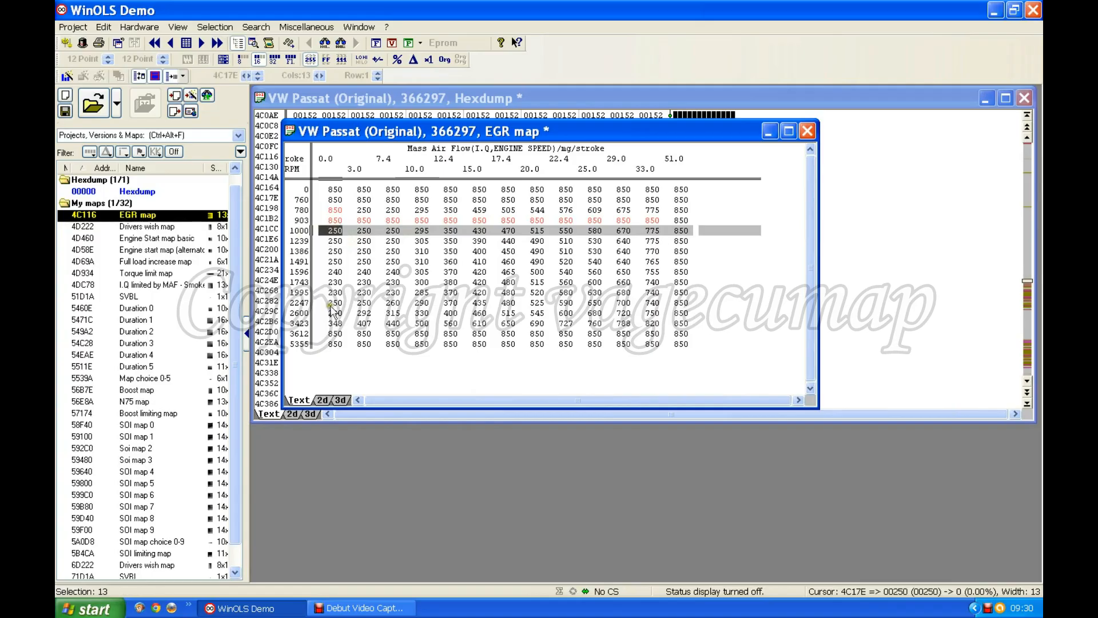
type("000")
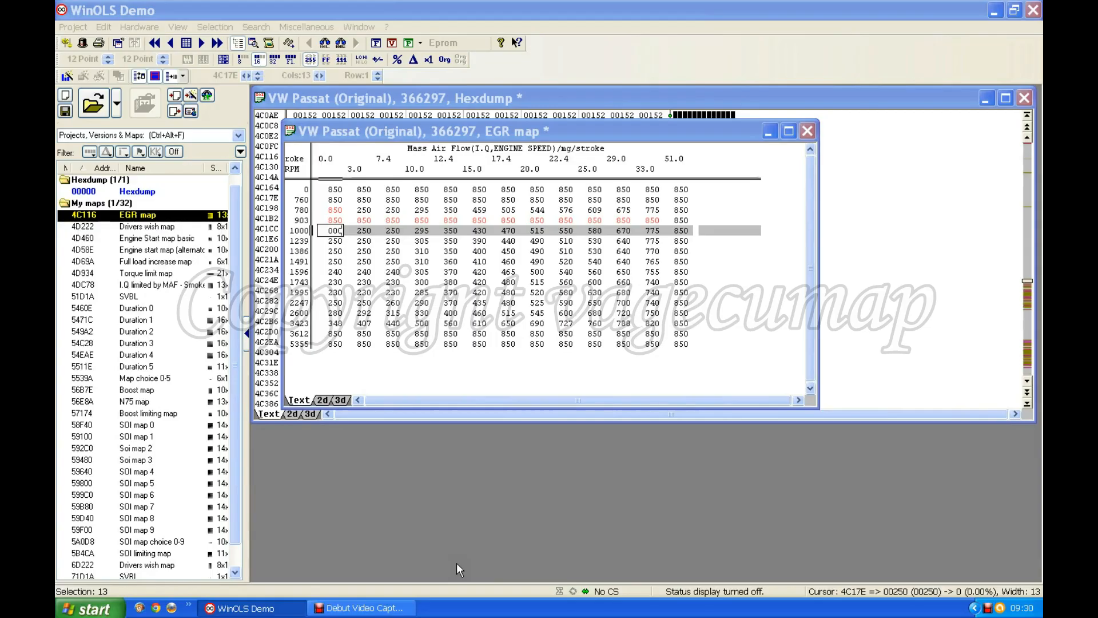
key("Return")
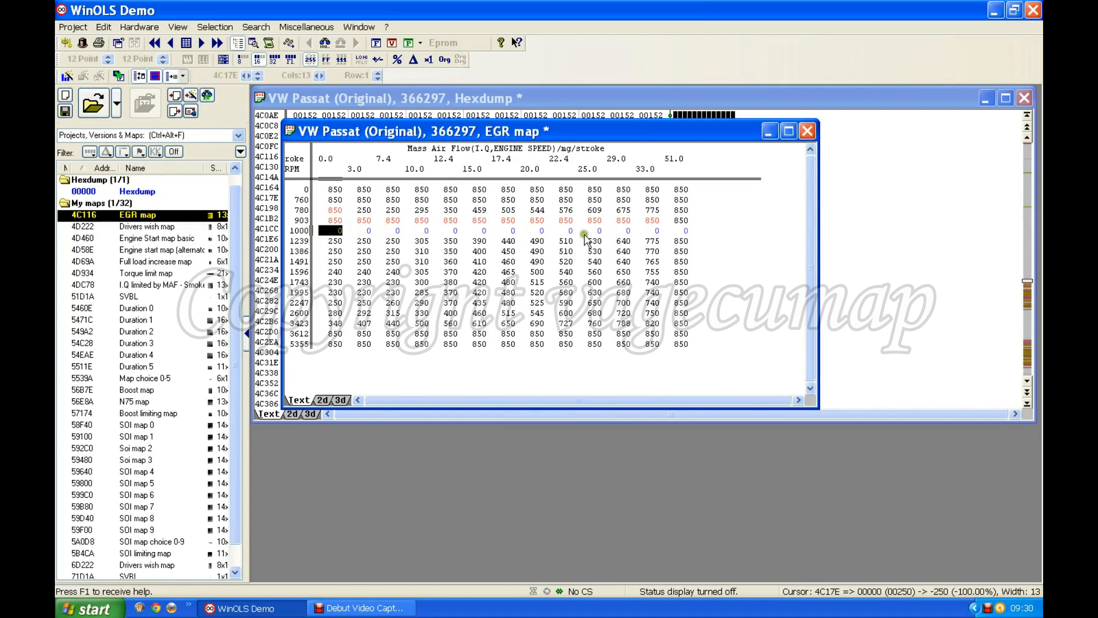
Set every cell in the EGR map's 1000 RPM row to 100.
left_click_drag(334, 231, 685, 232)
left_click(335, 231)
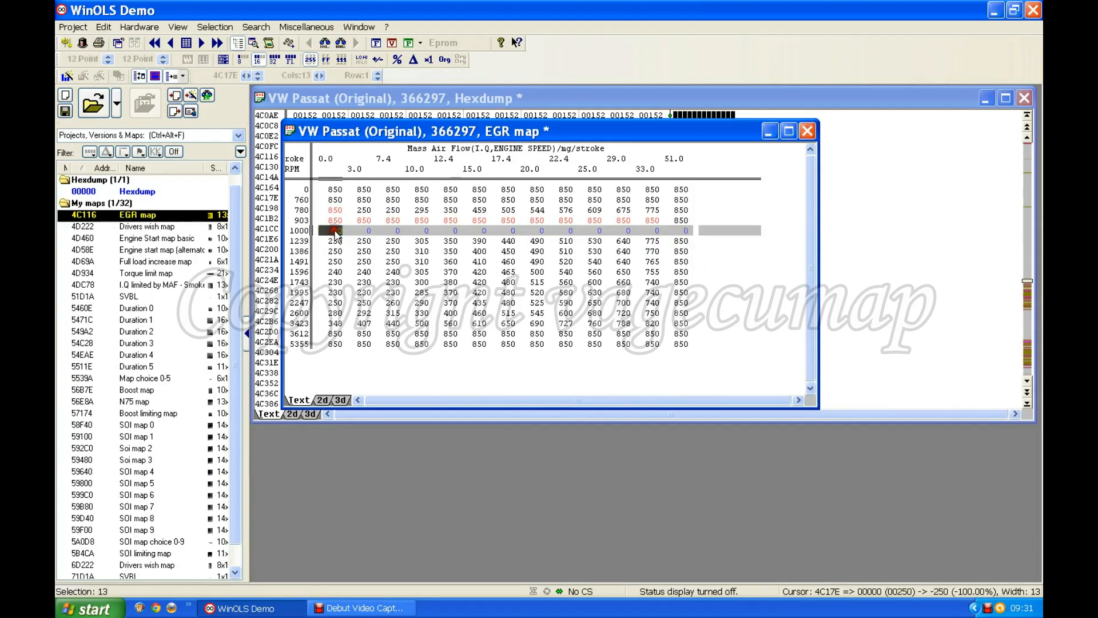
type("1")
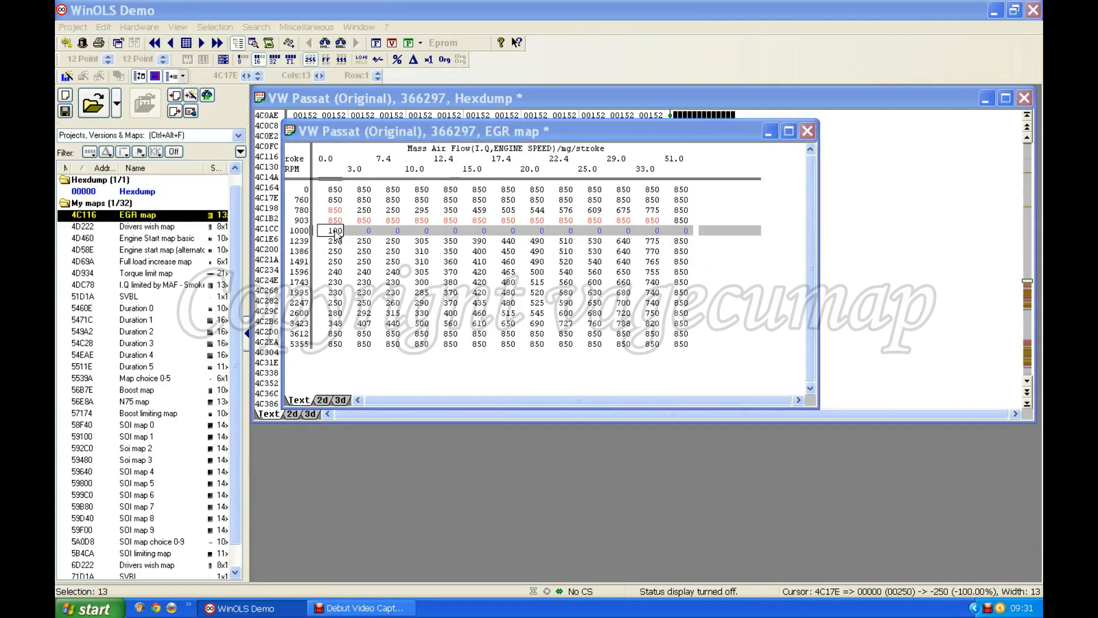
type("00")
key("Return")
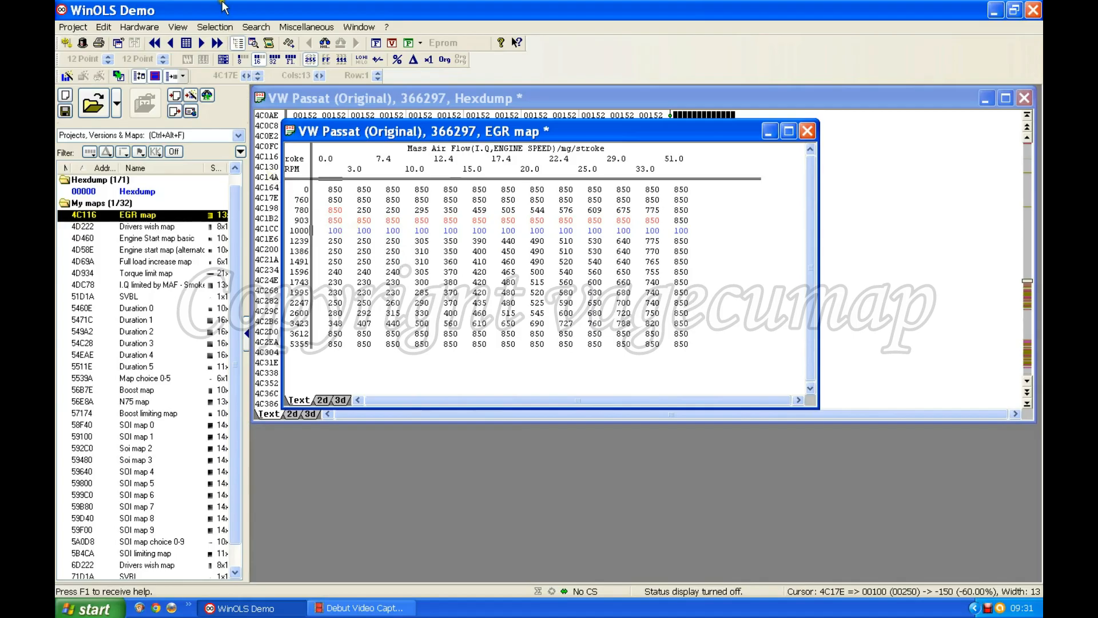
In Rectangle selection mode, set the EGR map's first three columns from 0 through 1386 RPM to 850.
left_click(215, 27)
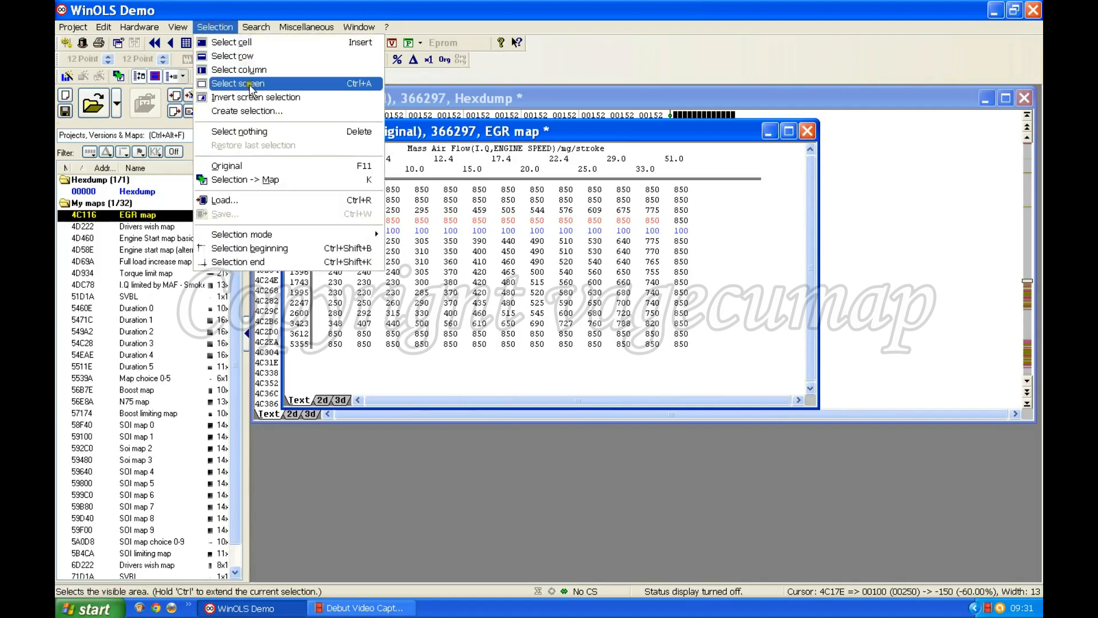
mouse_move(302, 237)
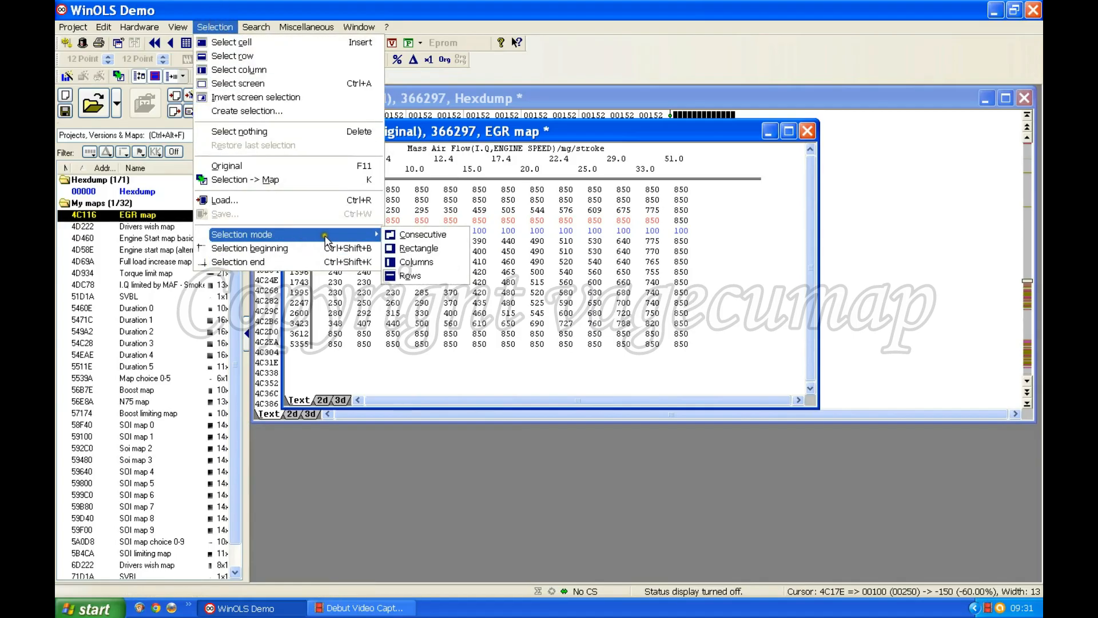
left_click(407, 247)
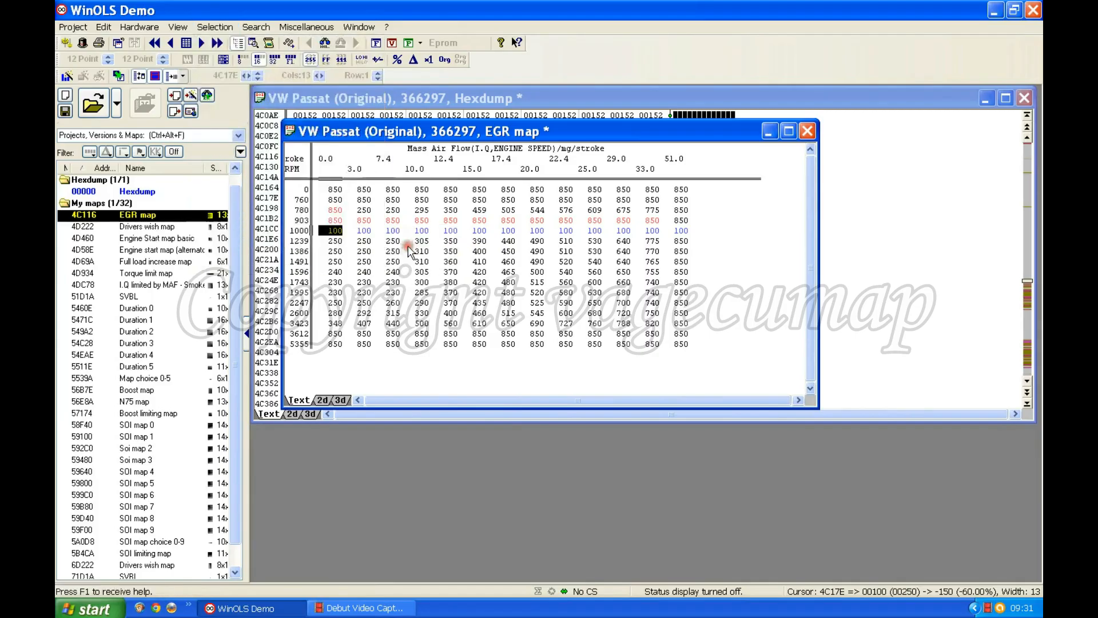
left_click_drag(335, 190, 381, 228)
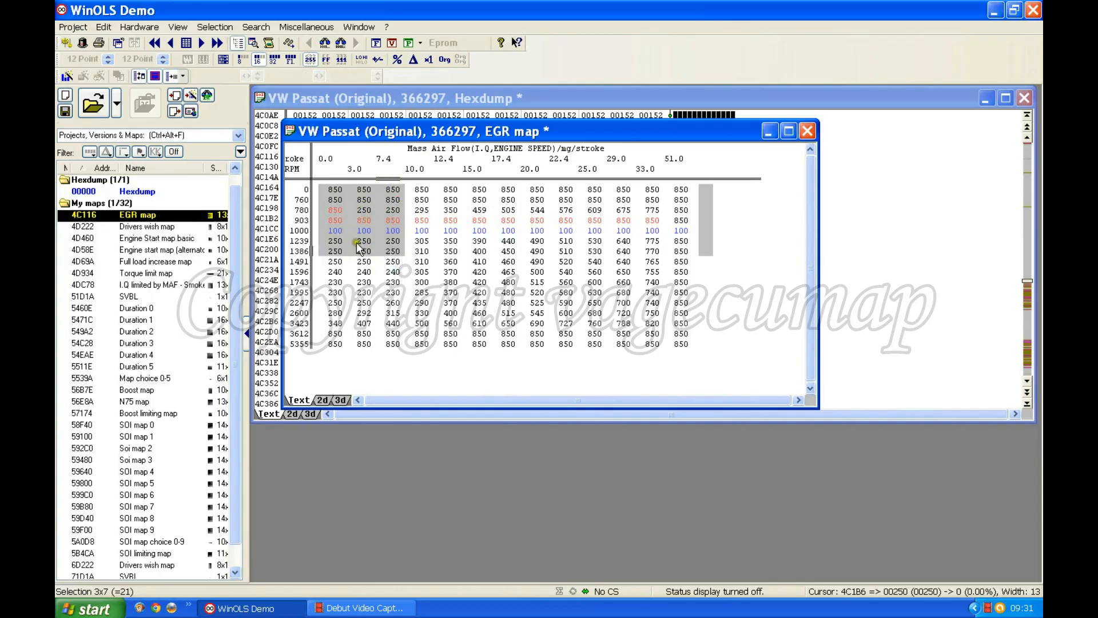
left_click(330, 188)
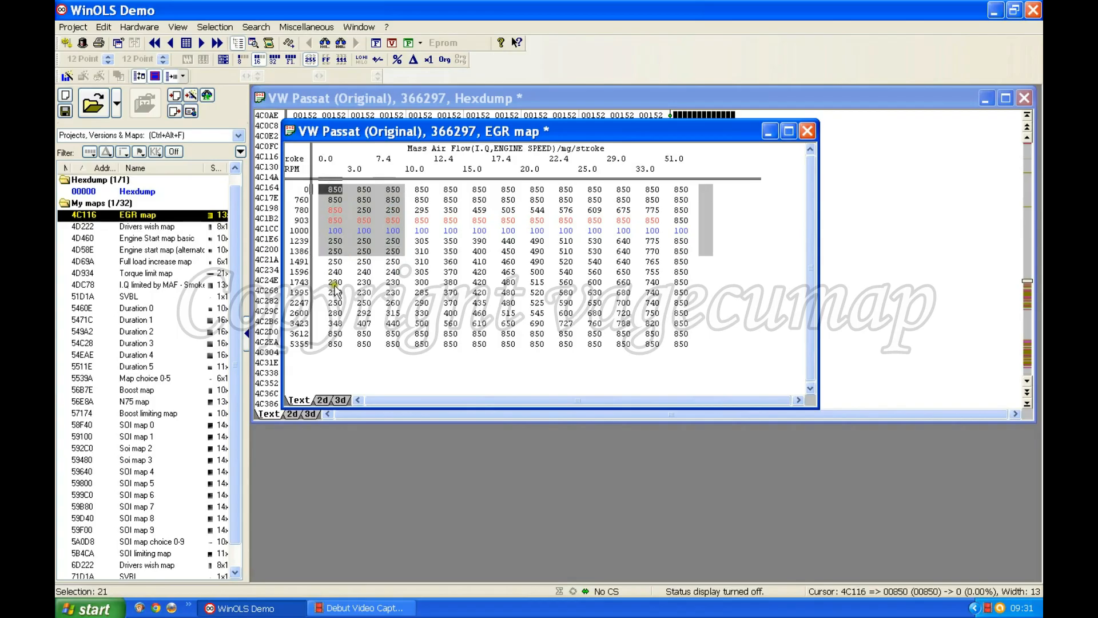
type("8")
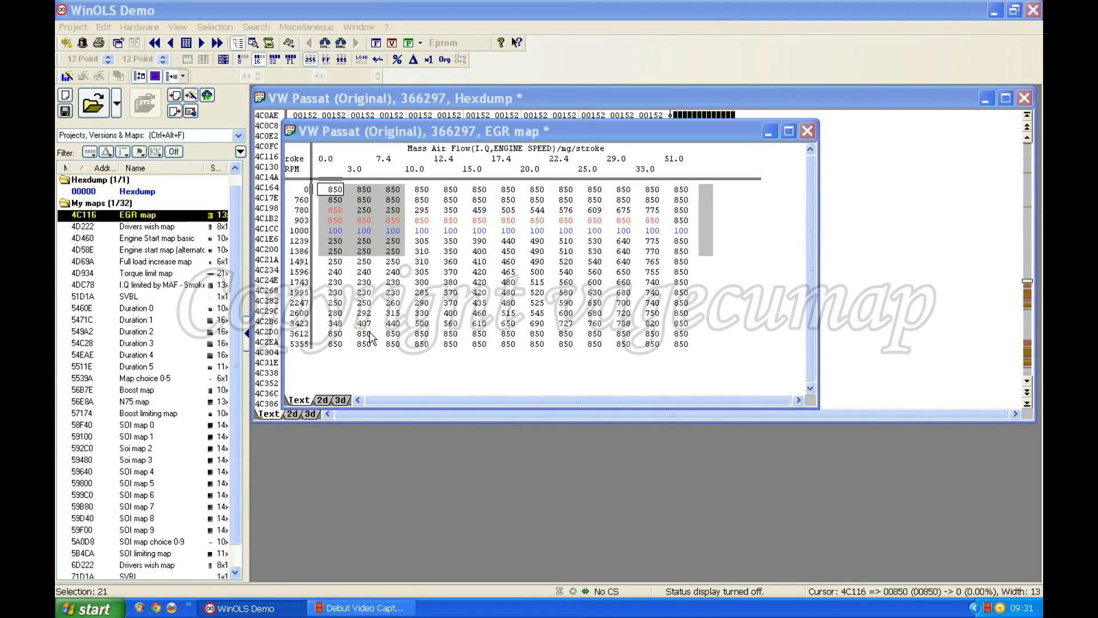
type("50")
key("Return")
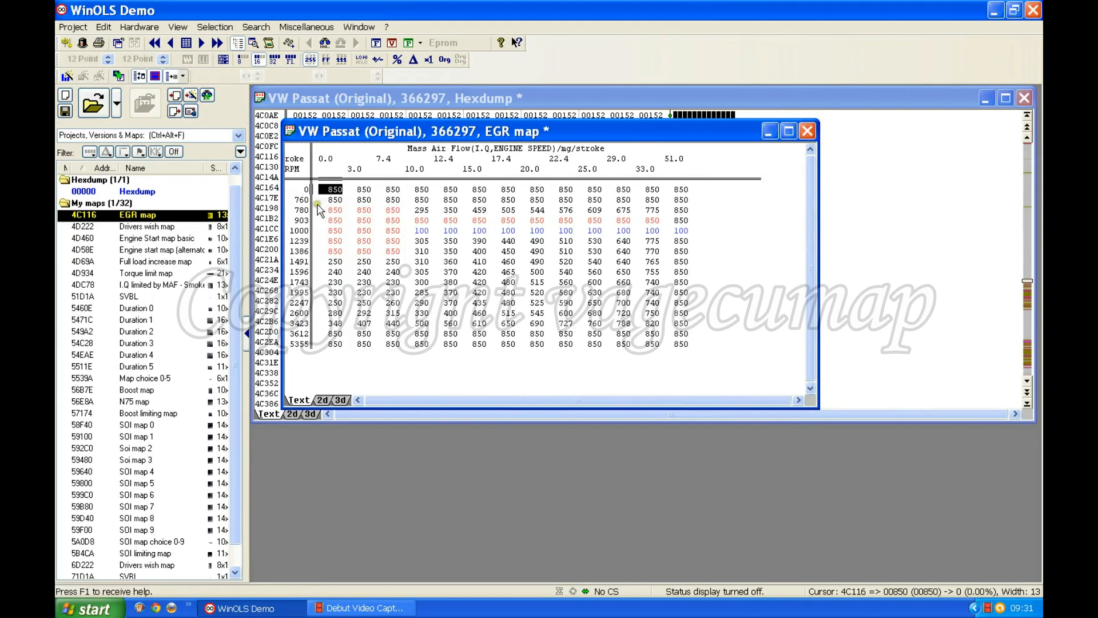
In Columns selection mode, set the EGR map's entire 33.0 column to 850.
left_click(214, 27)
mouse_move(267, 232)
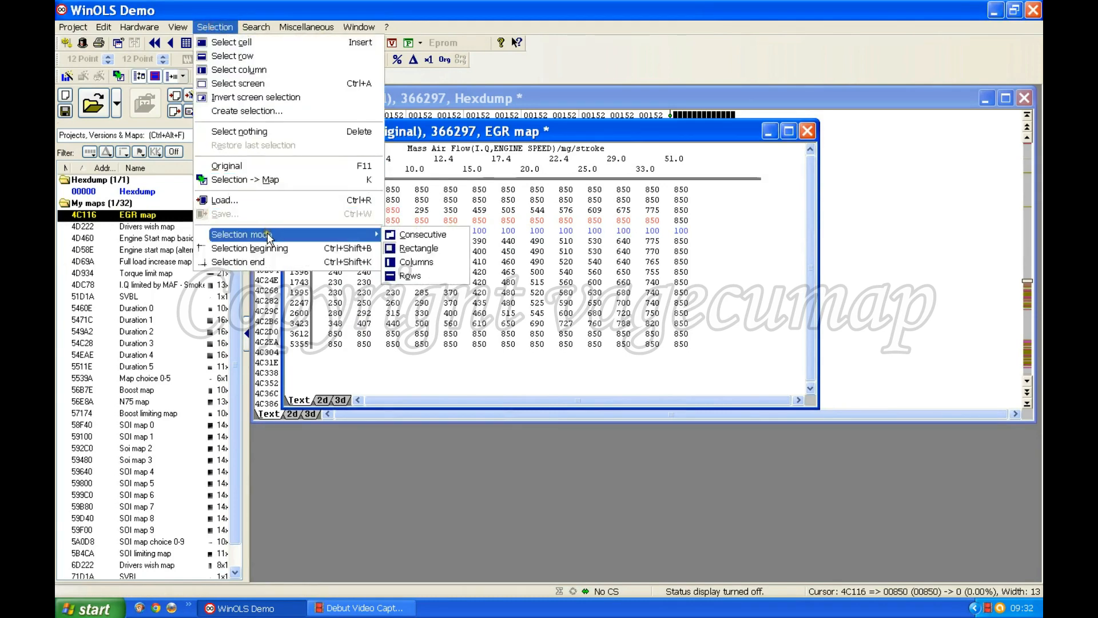
left_click(424, 259)
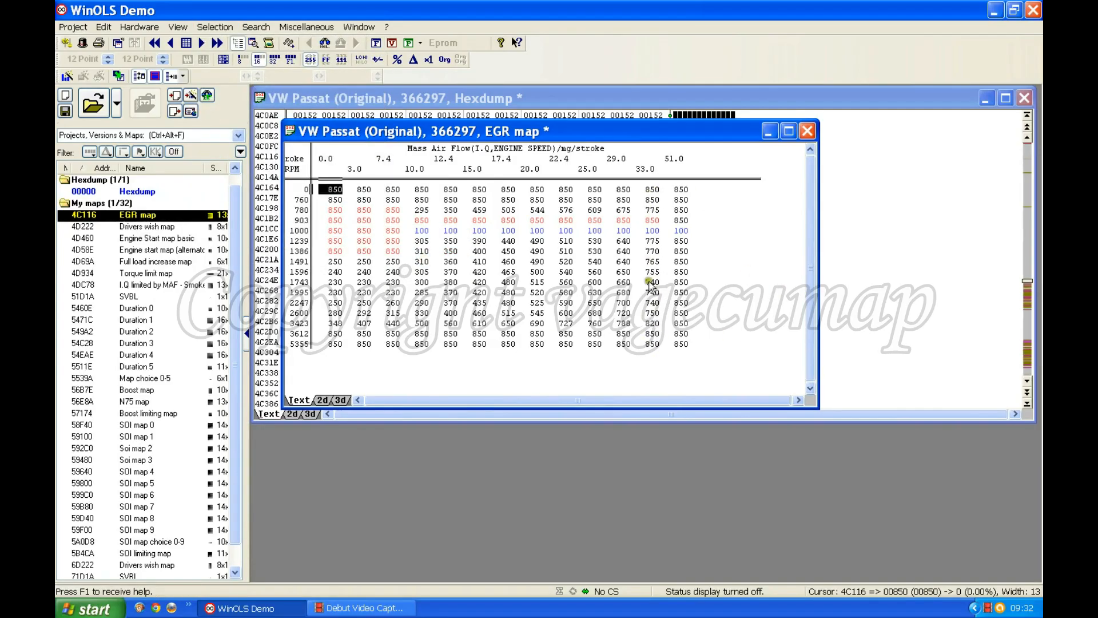
left_click(651, 193)
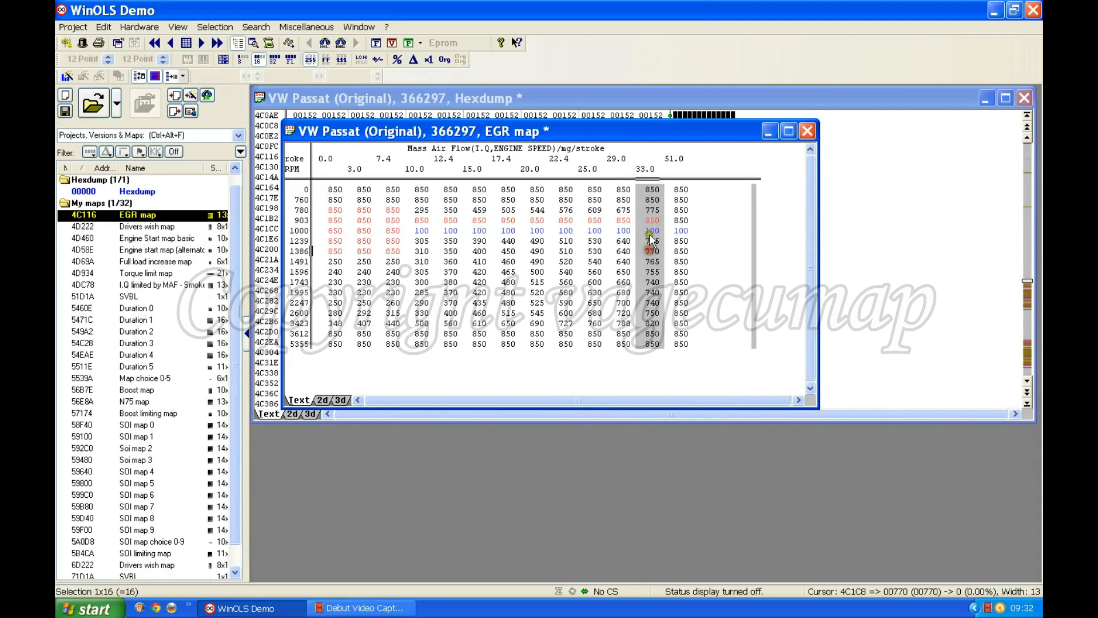
type("85")
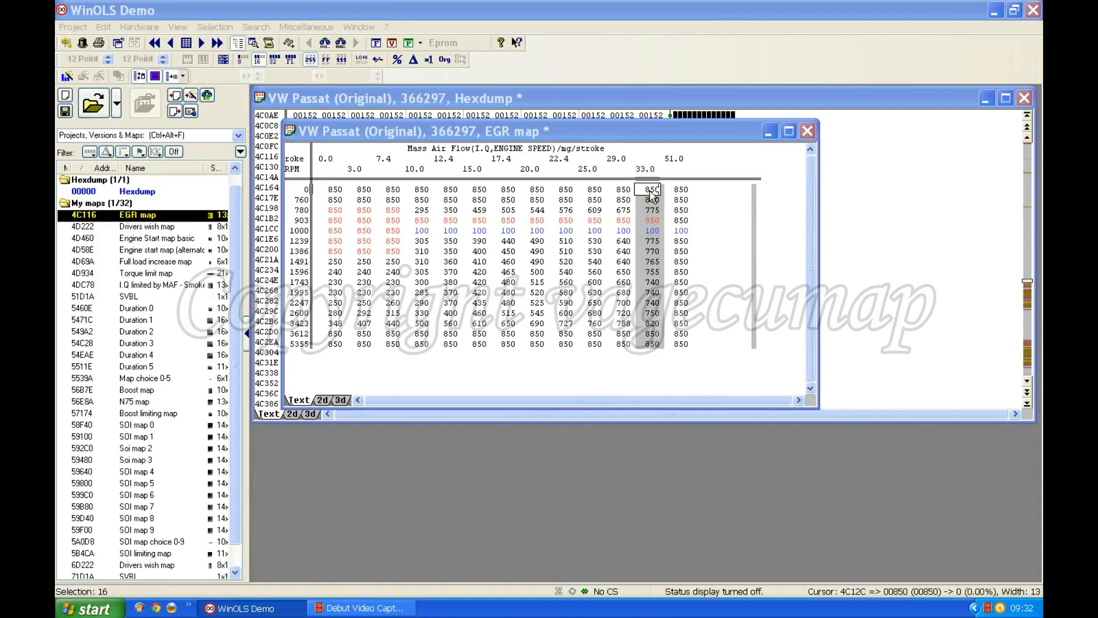
key("Return")
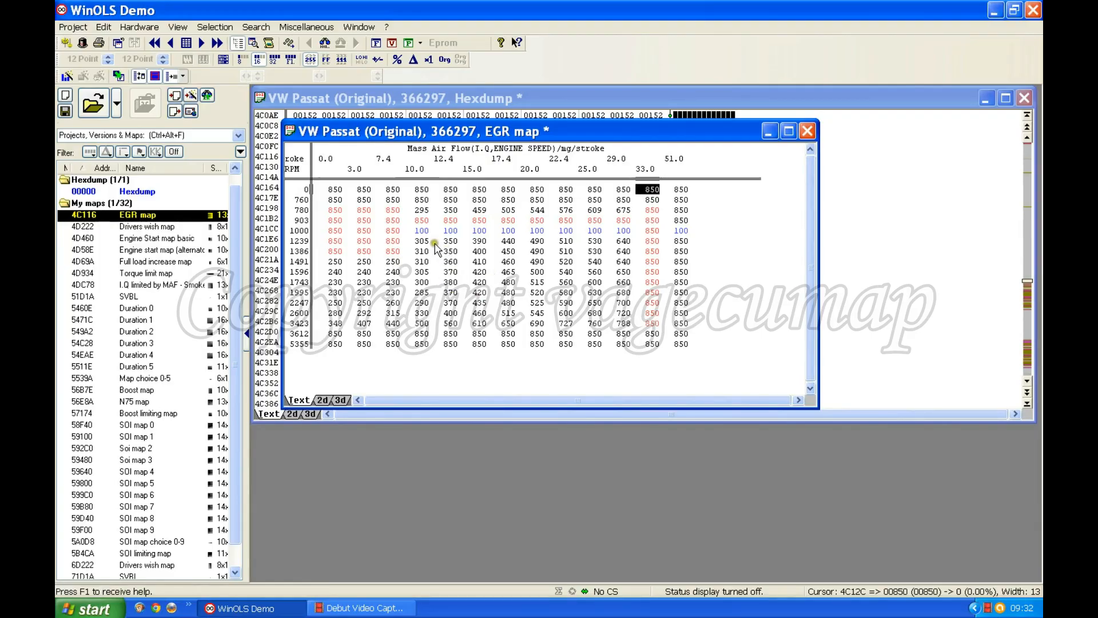
In Consecutive selection mode, select all cells of the EGR map and set them to 850.
left_click(213, 27)
mouse_move(268, 239)
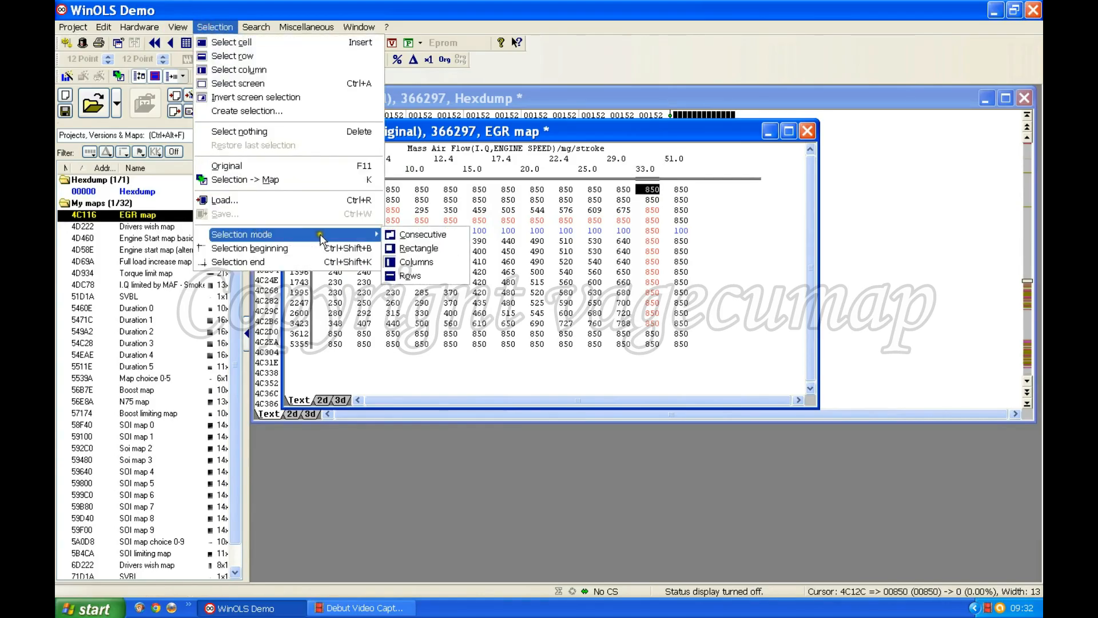
left_click(426, 235)
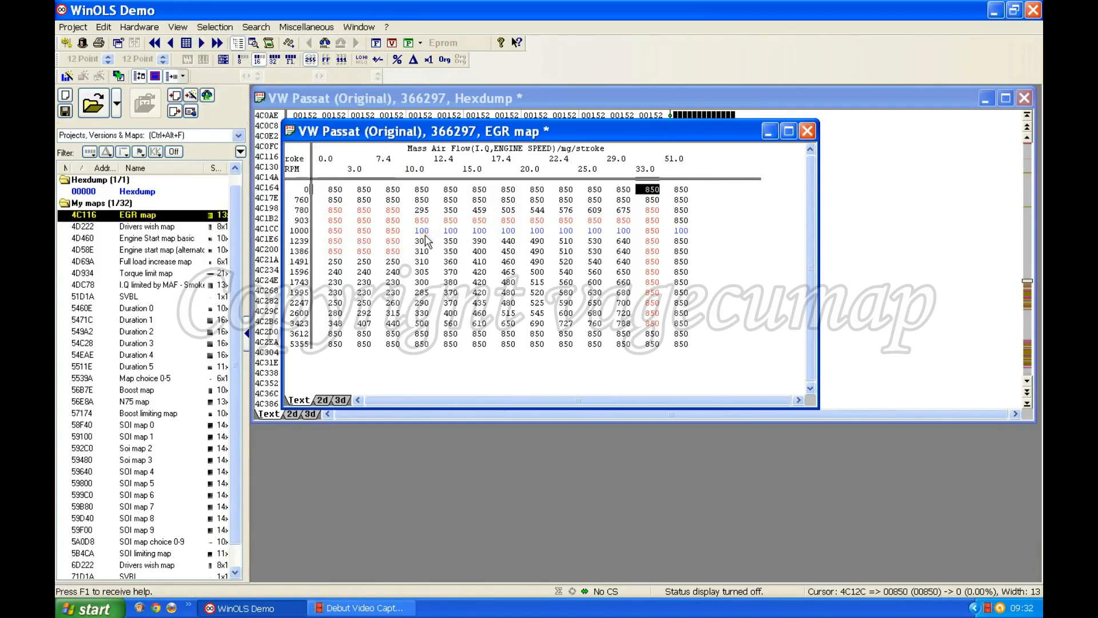
left_click_drag(331, 192, 686, 349)
left_click(547, 203)
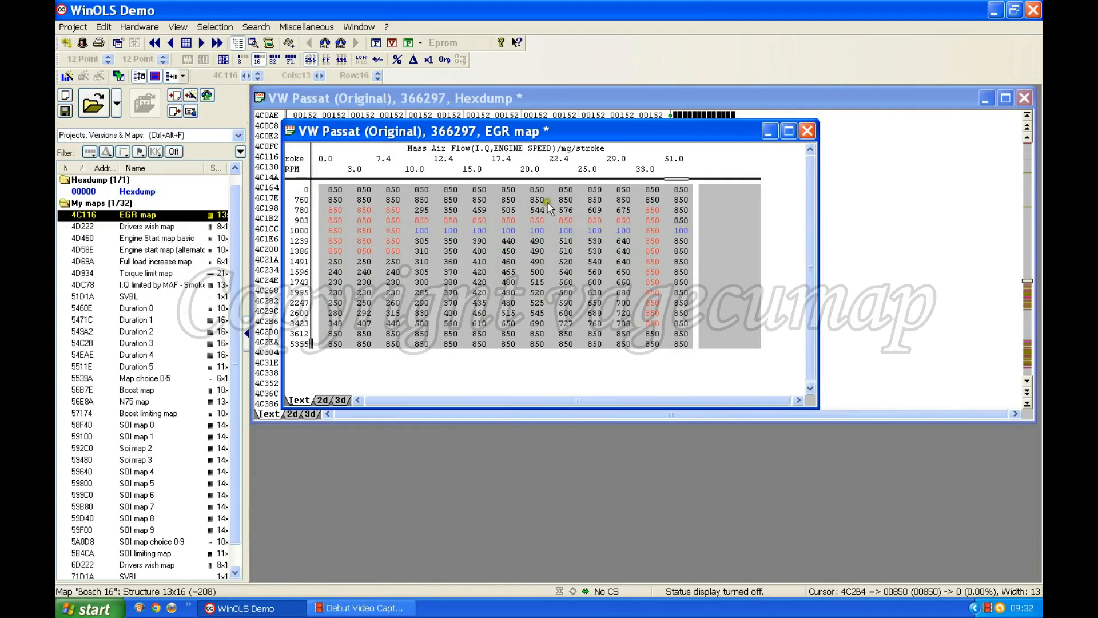
left_click(339, 190)
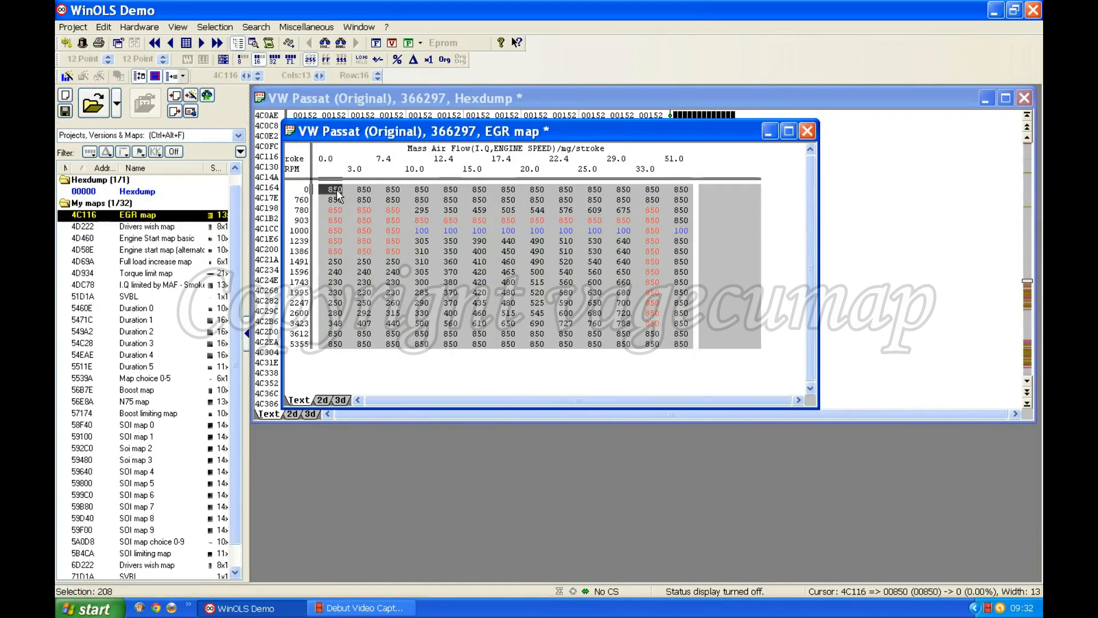
type("85")
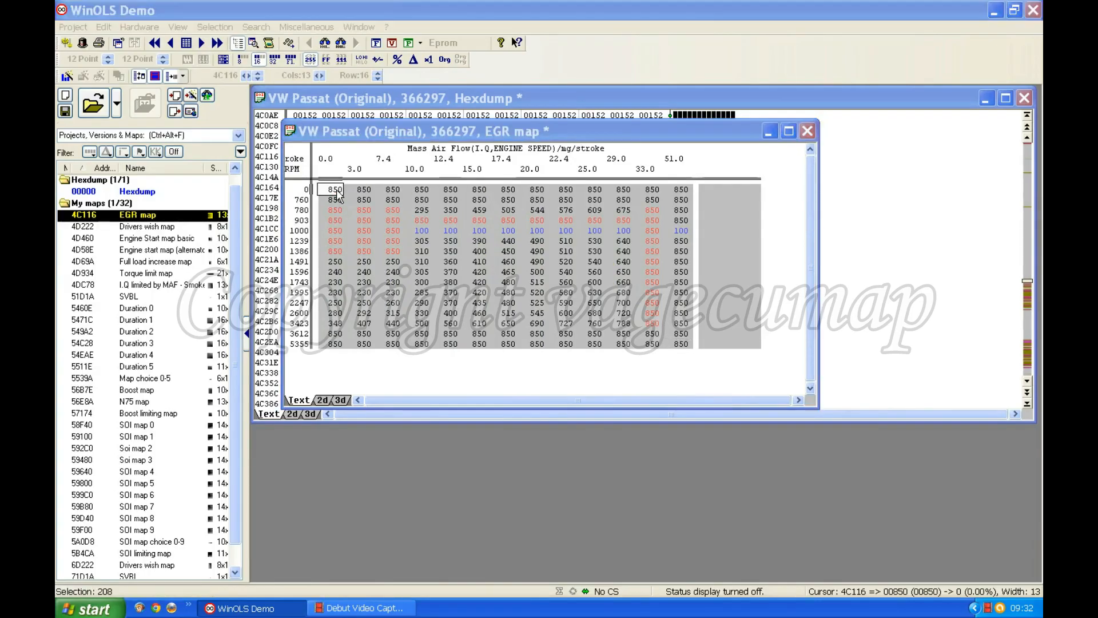
key("Return")
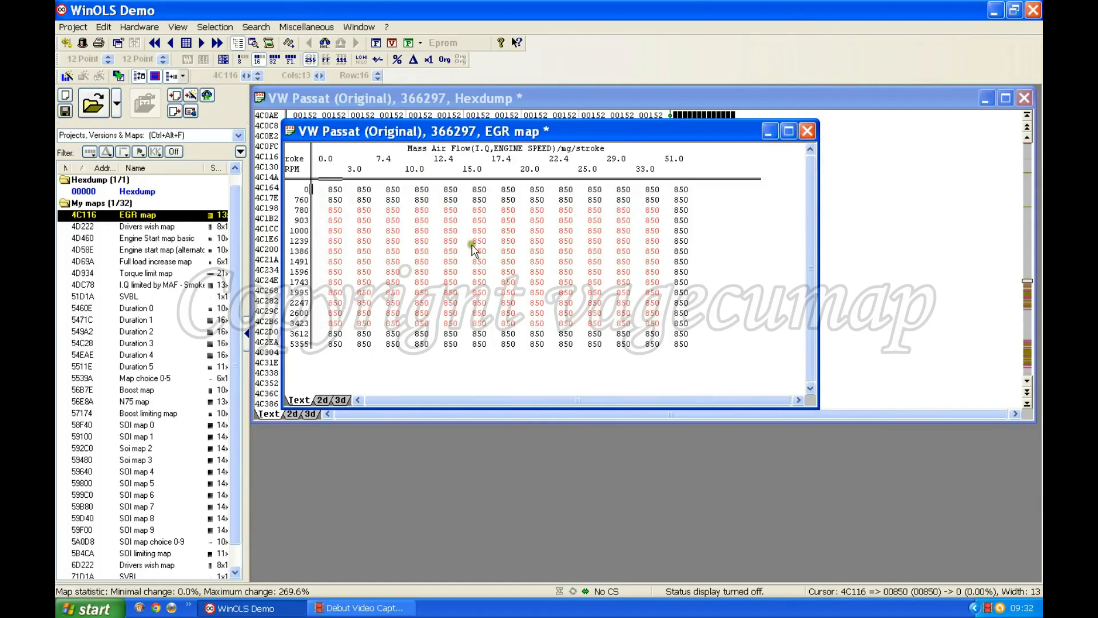
Close the EGR map table to return to the hexdump.
left_click(507, 283)
left_click(536, 344)
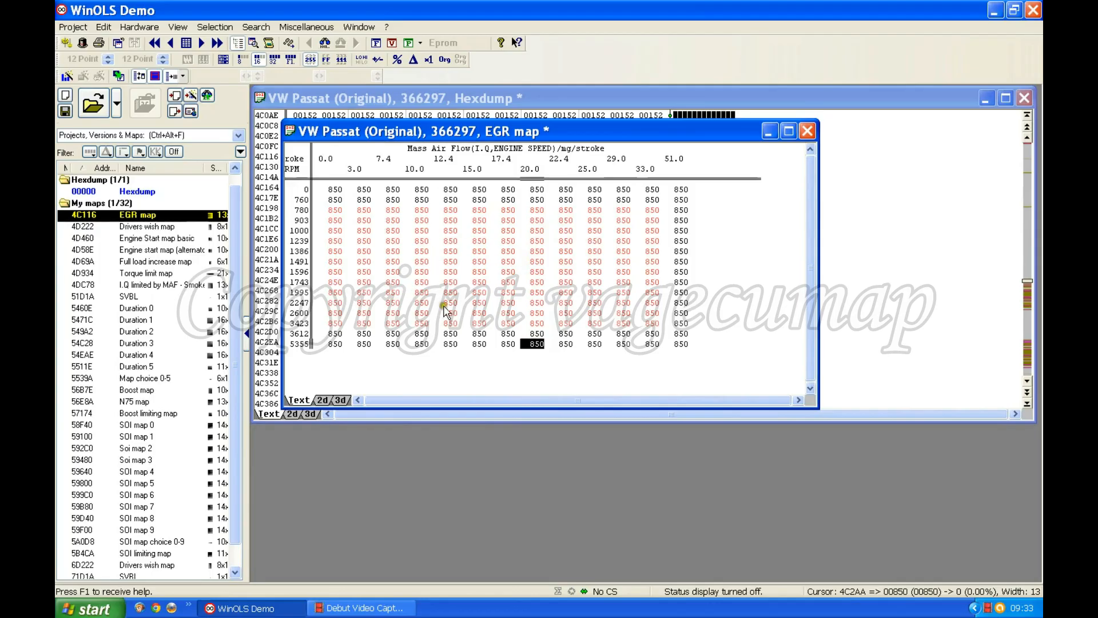
left_click(500, 244)
left_click(520, 262)
left_click(809, 133)
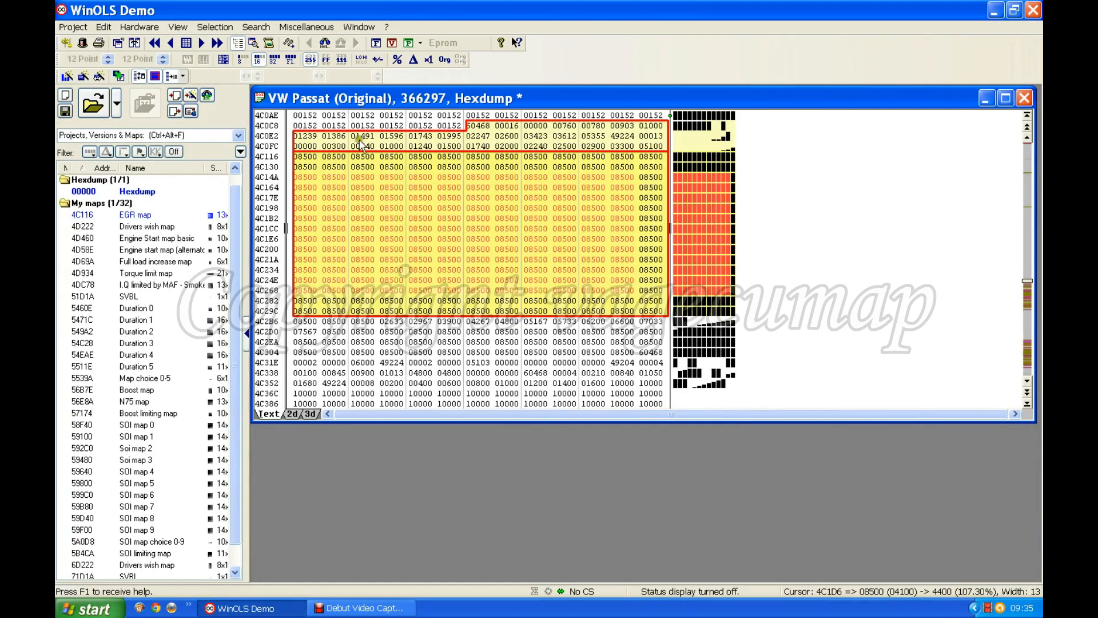
Open the EGR map from the hexdump and set its last mg/stroke axis value, 51.0, to 55.
double_click(474, 231)
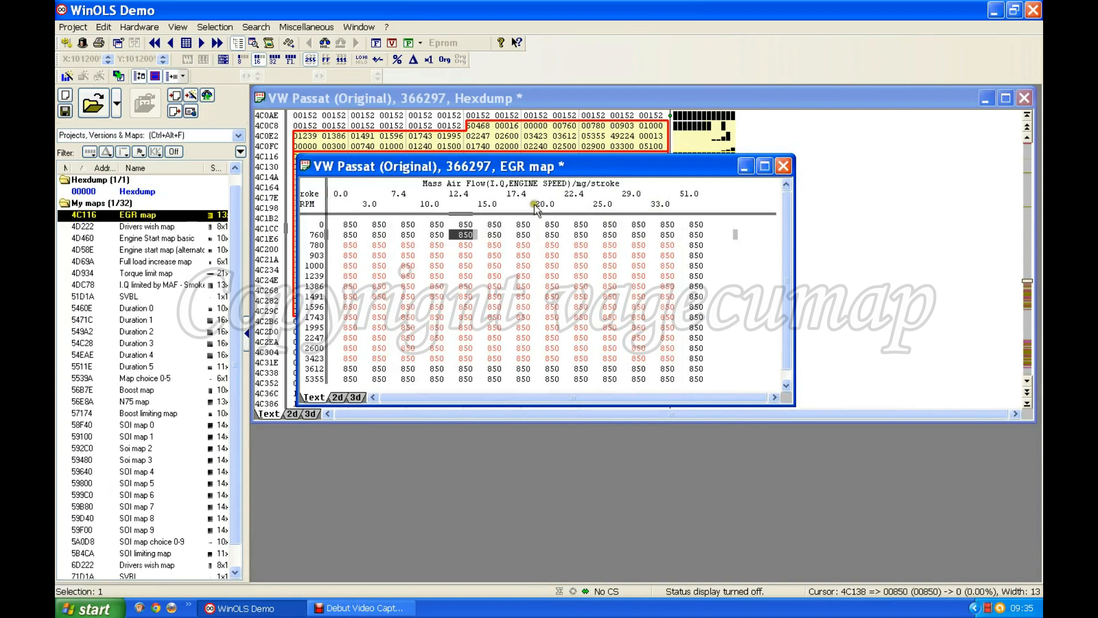
left_click(537, 205)
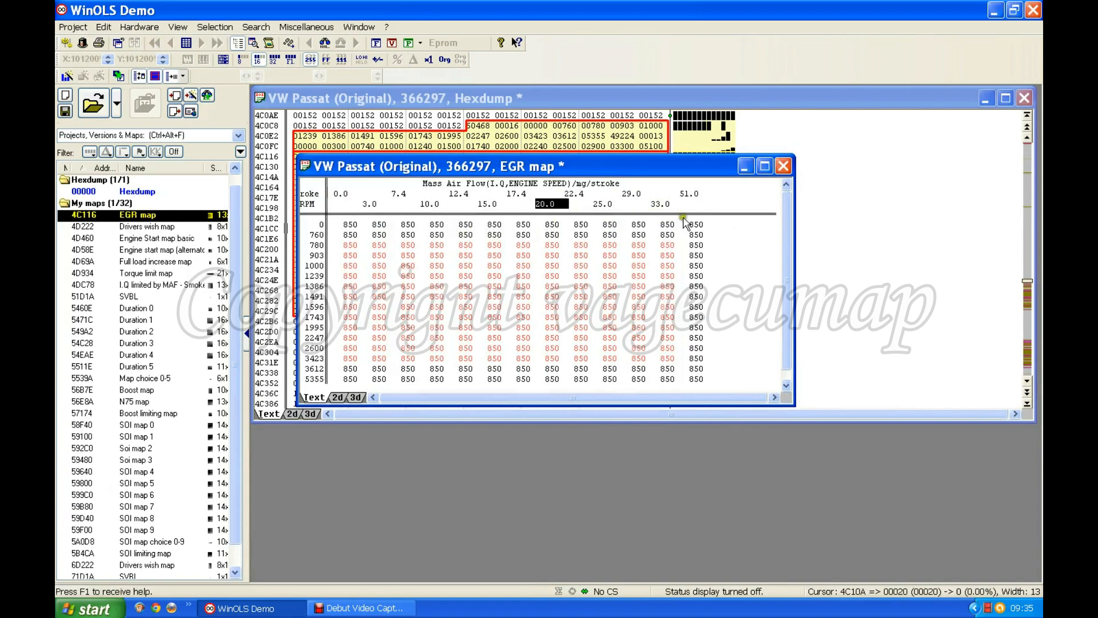
left_click(687, 194)
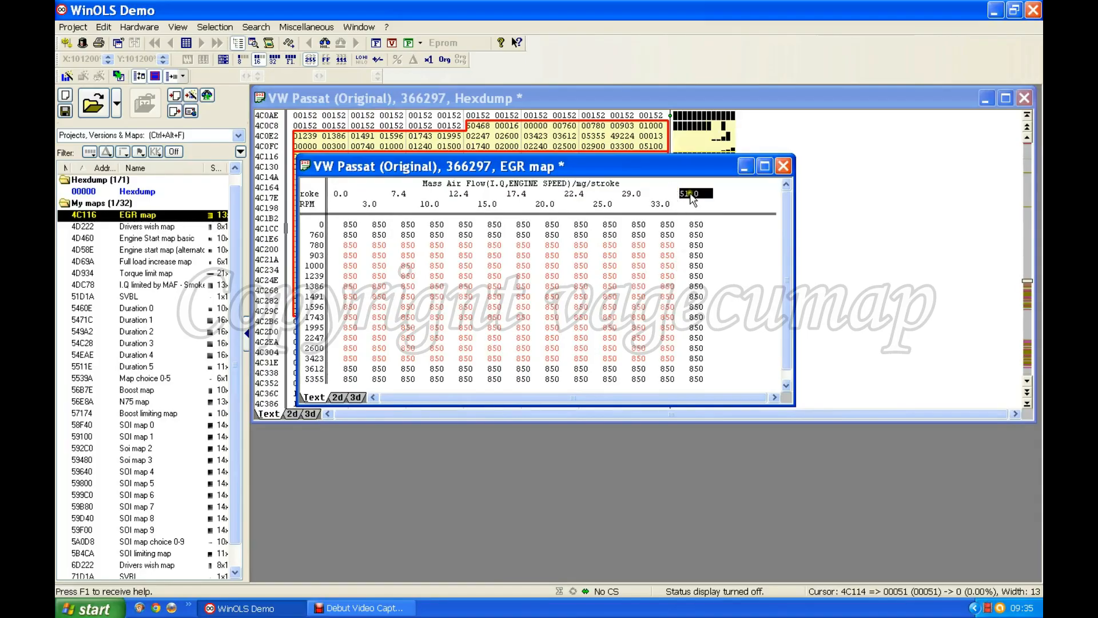
type("55")
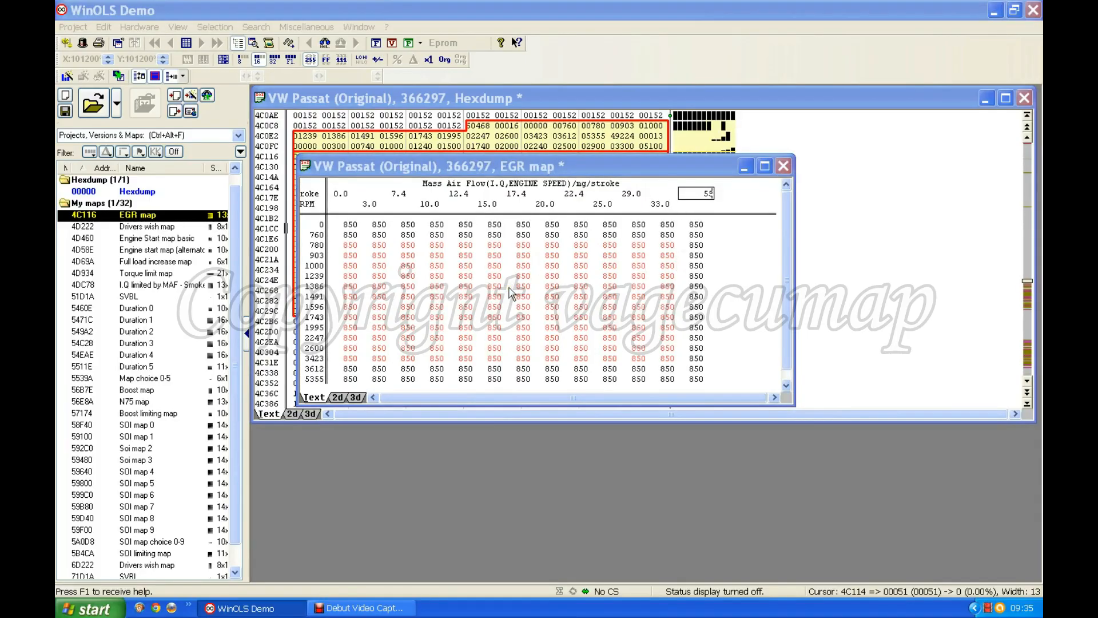
type(".")
key("Return")
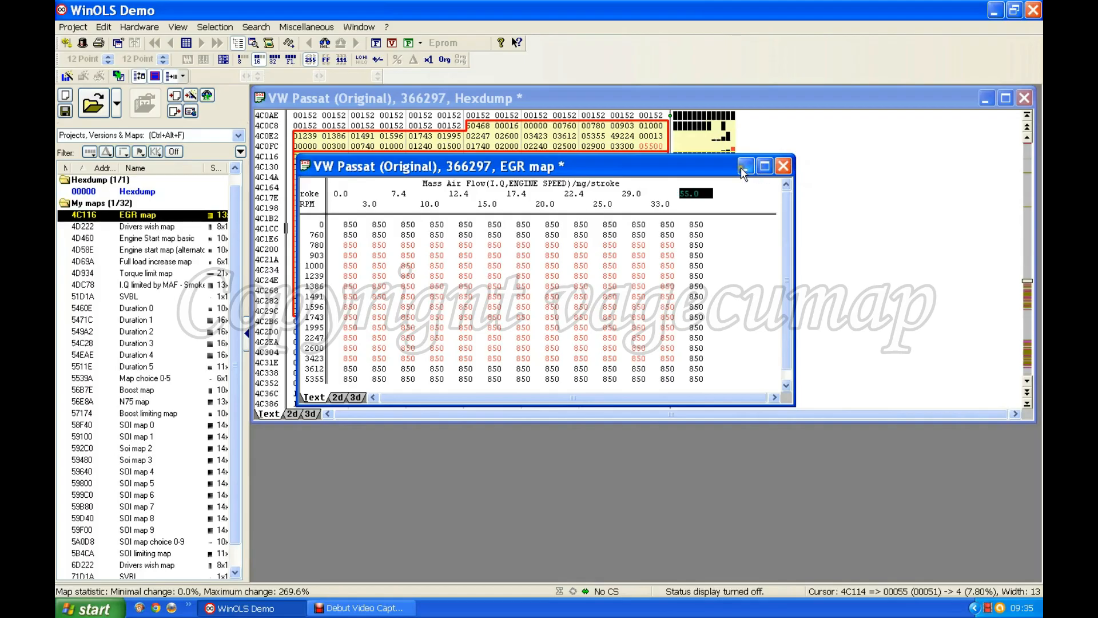
Close the EGR map table and save the changes as a new version named "egr change".
left_click_drag(636, 284, 638, 304)
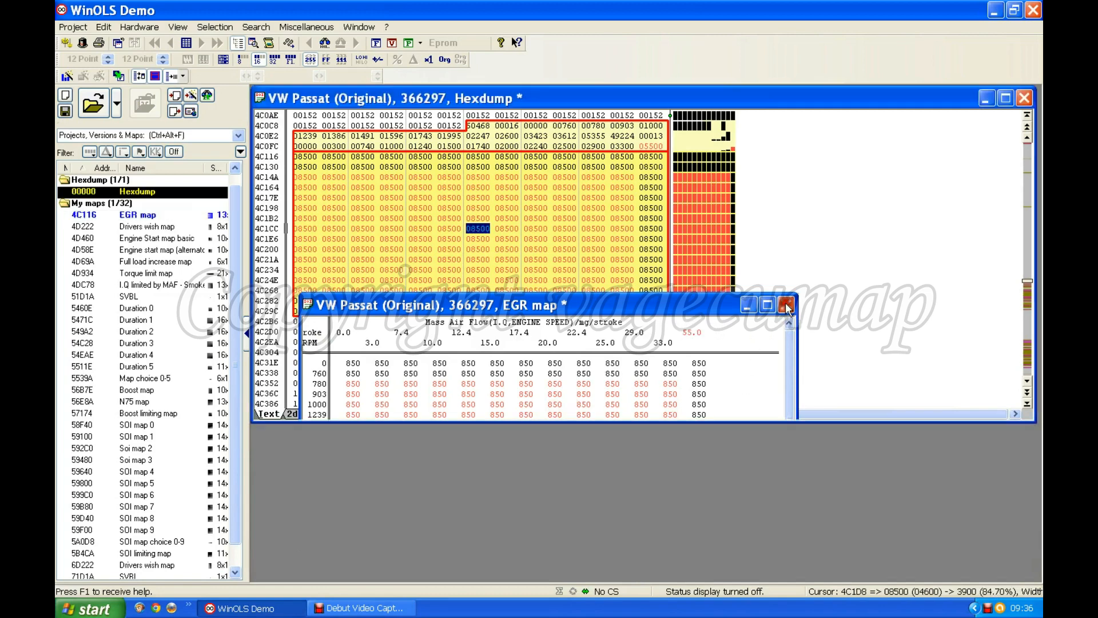
left_click(785, 303)
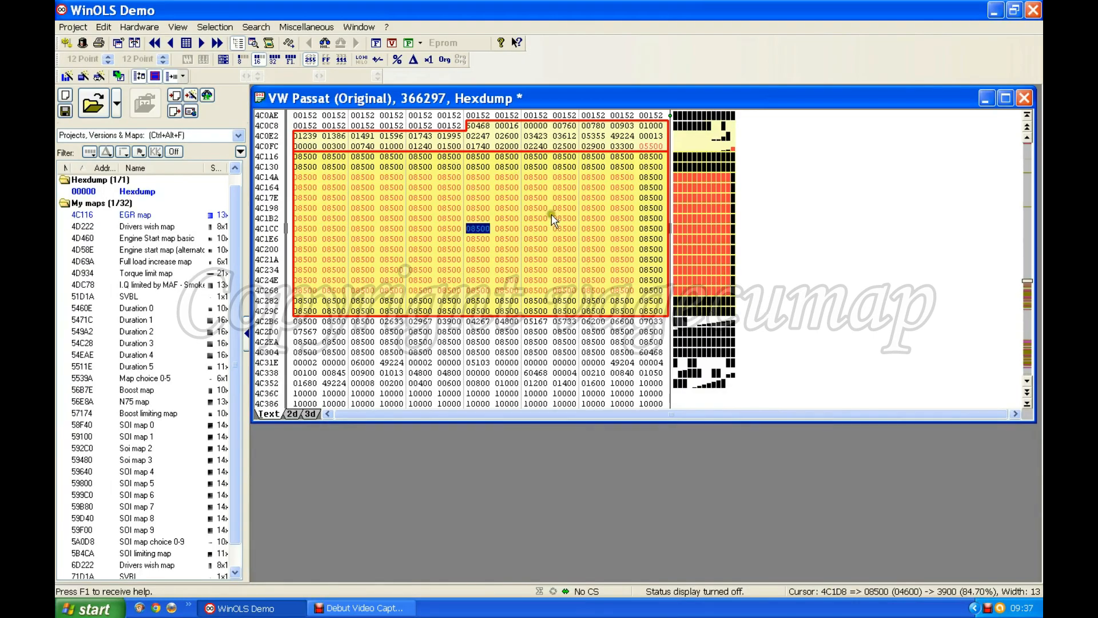
left_click(65, 111)
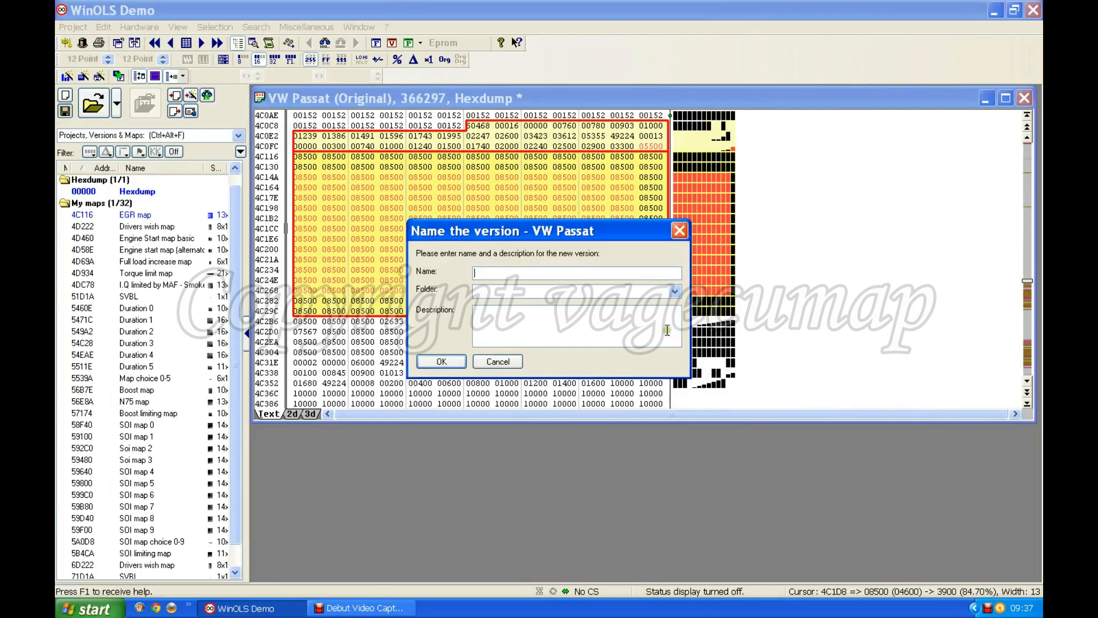
type("egr change")
left_click(442, 362)
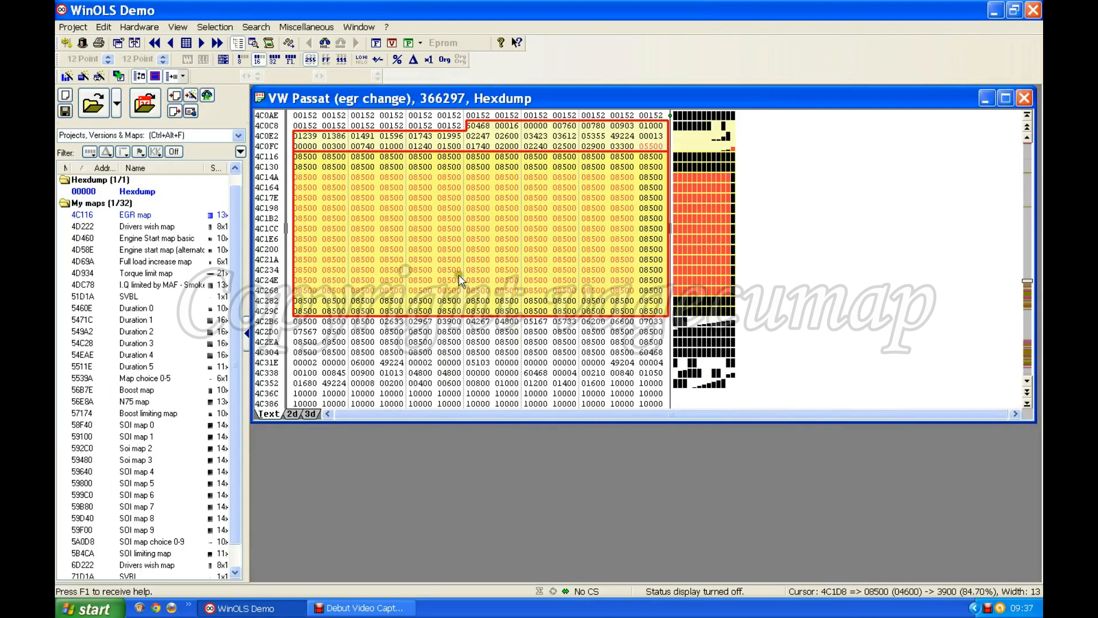
Try to delete the "egr change" version from the VW Passat project's version list, then close the list.
left_click(151, 104)
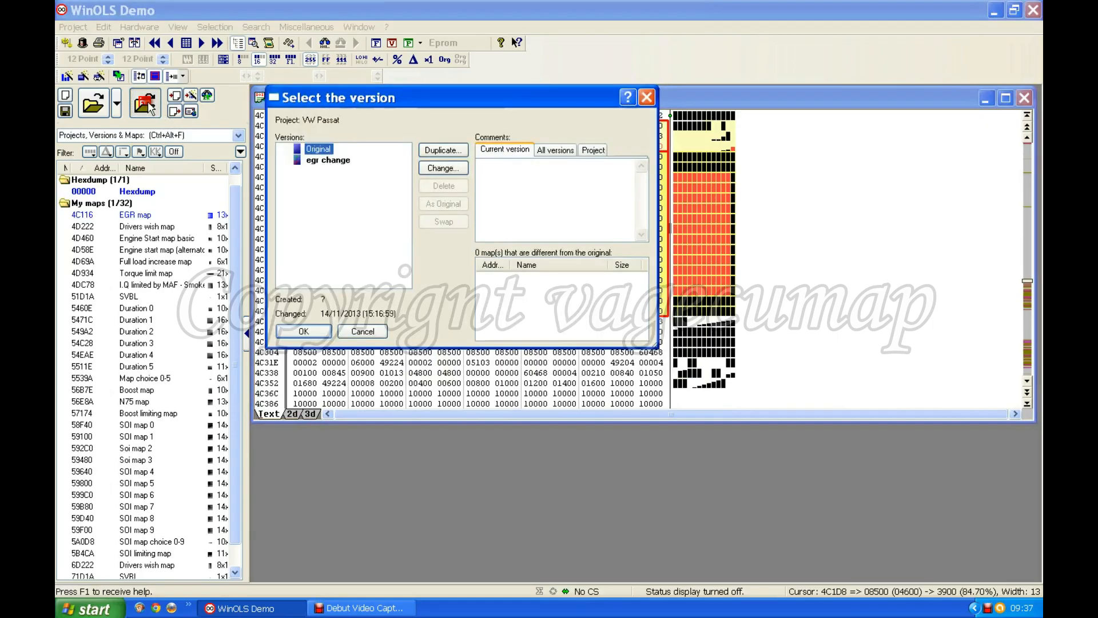
left_click(327, 161)
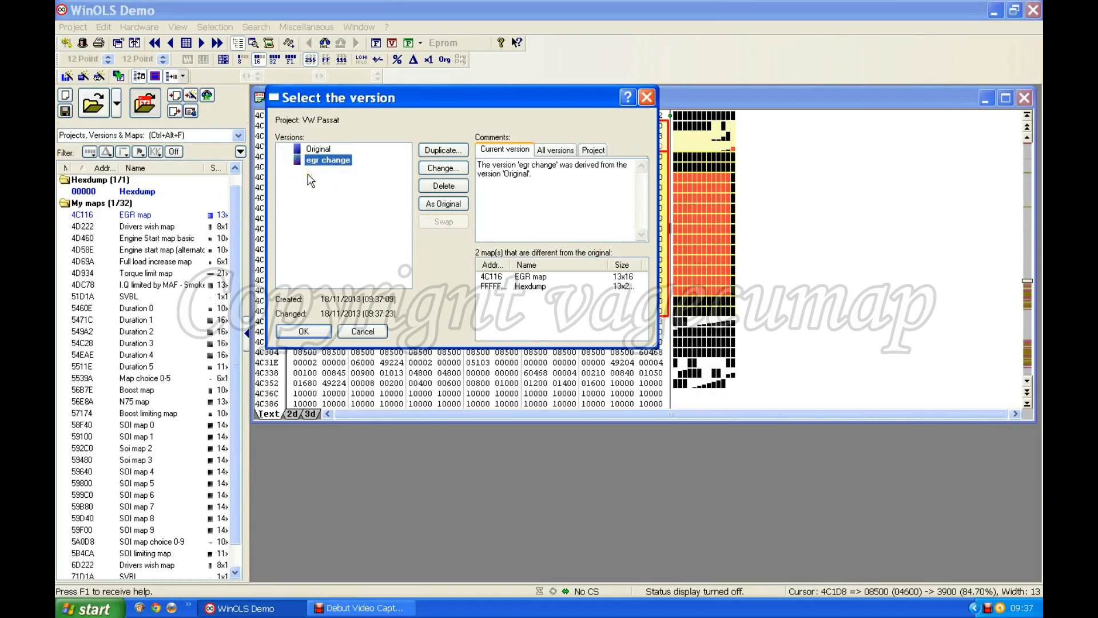
left_click(441, 187)
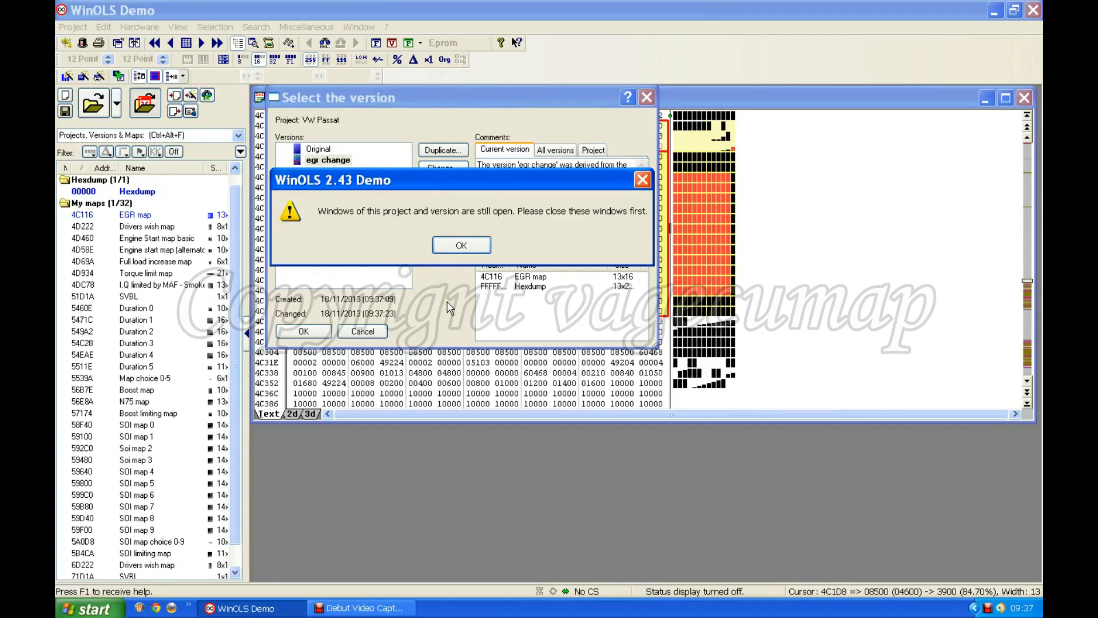
left_click(460, 246)
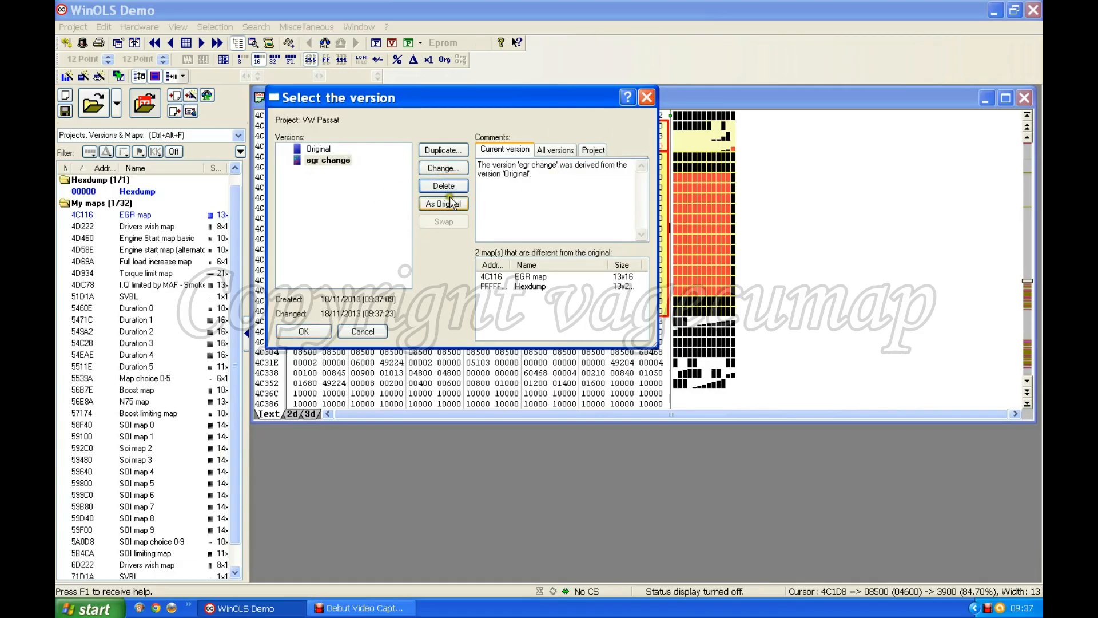
left_click(648, 98)
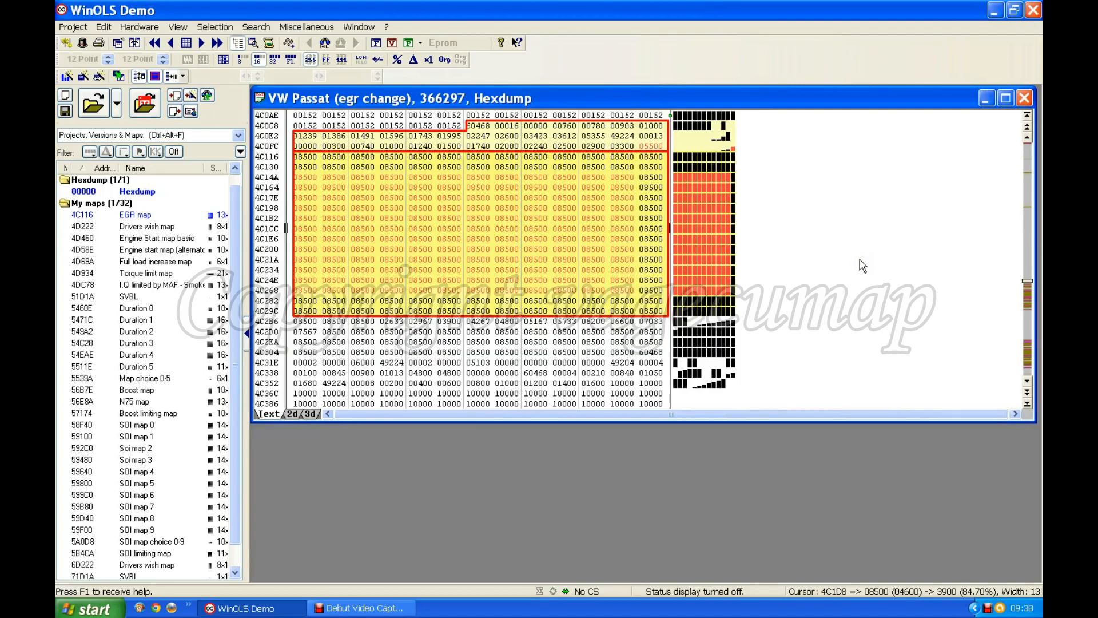
left_click(844, 243)
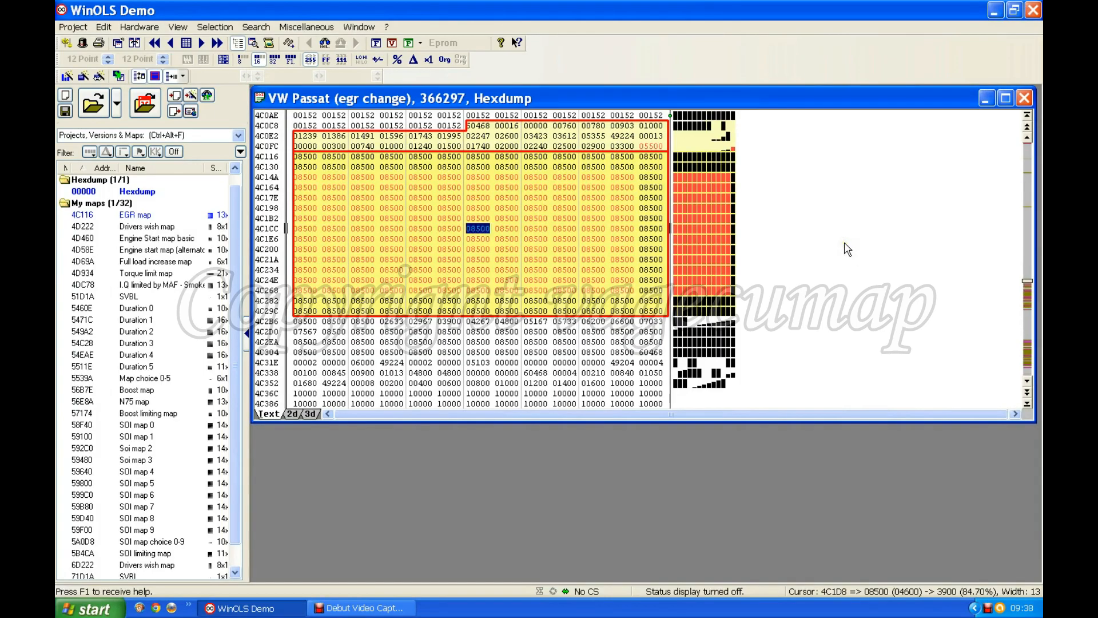